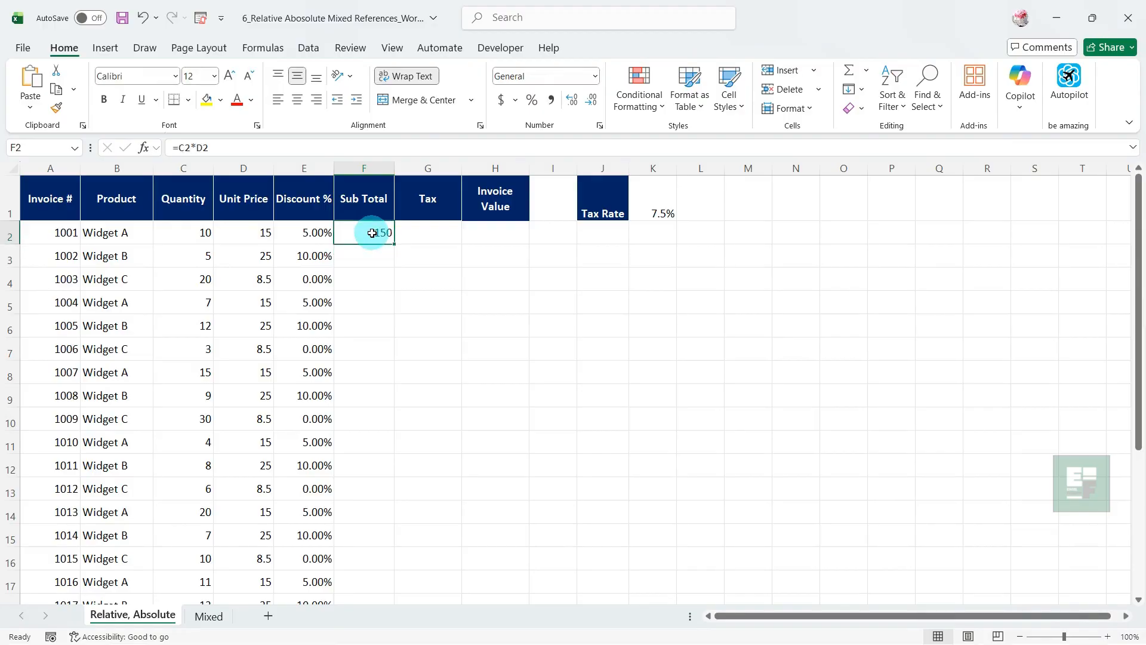
Fill the Sub Total formula in F2 down to F5
{"action": "double_click", "coordinate": [372, 232]}
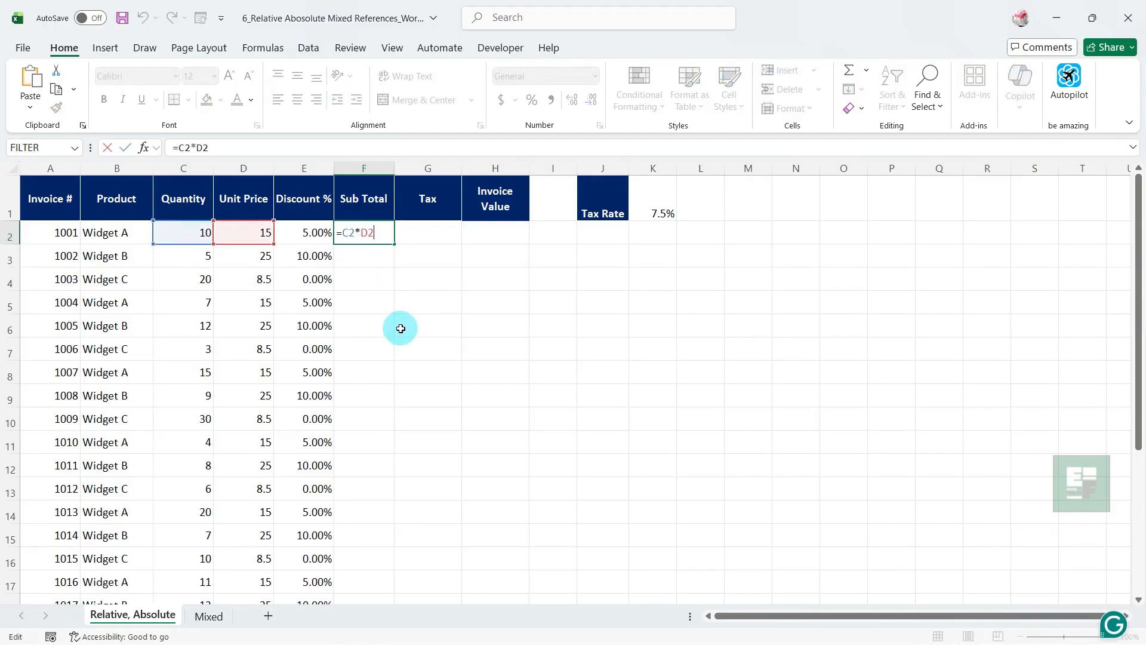
{"action": "key", "text": "Escape"}
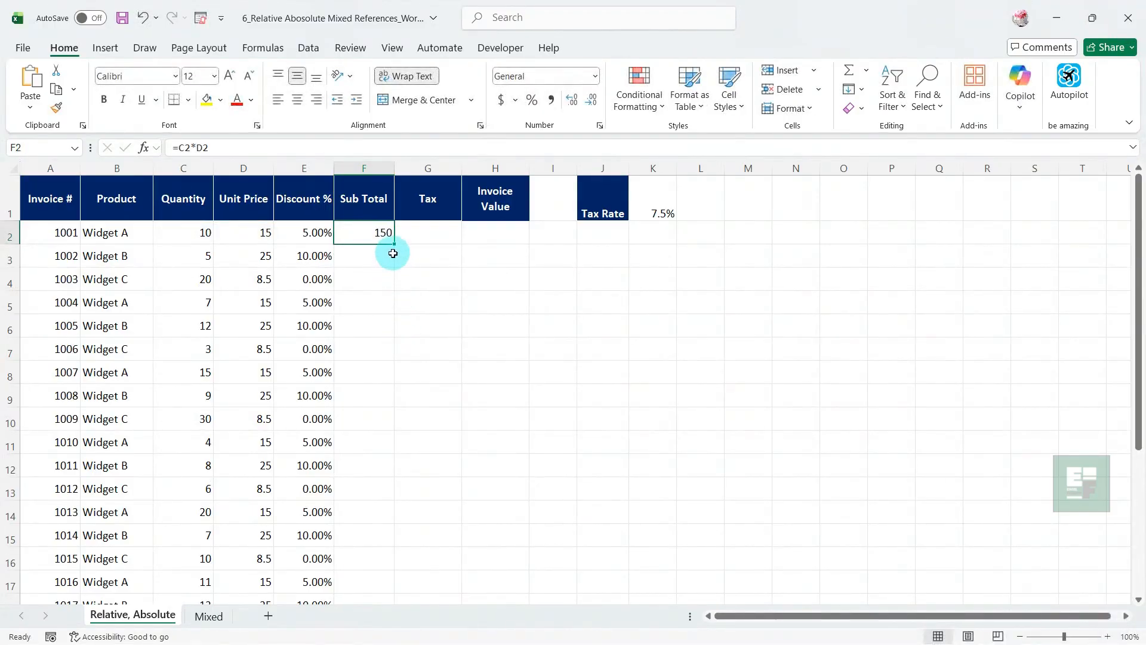
{"action": "left_click_drag", "start_coordinate": [393, 245], "coordinate": [386, 321]}
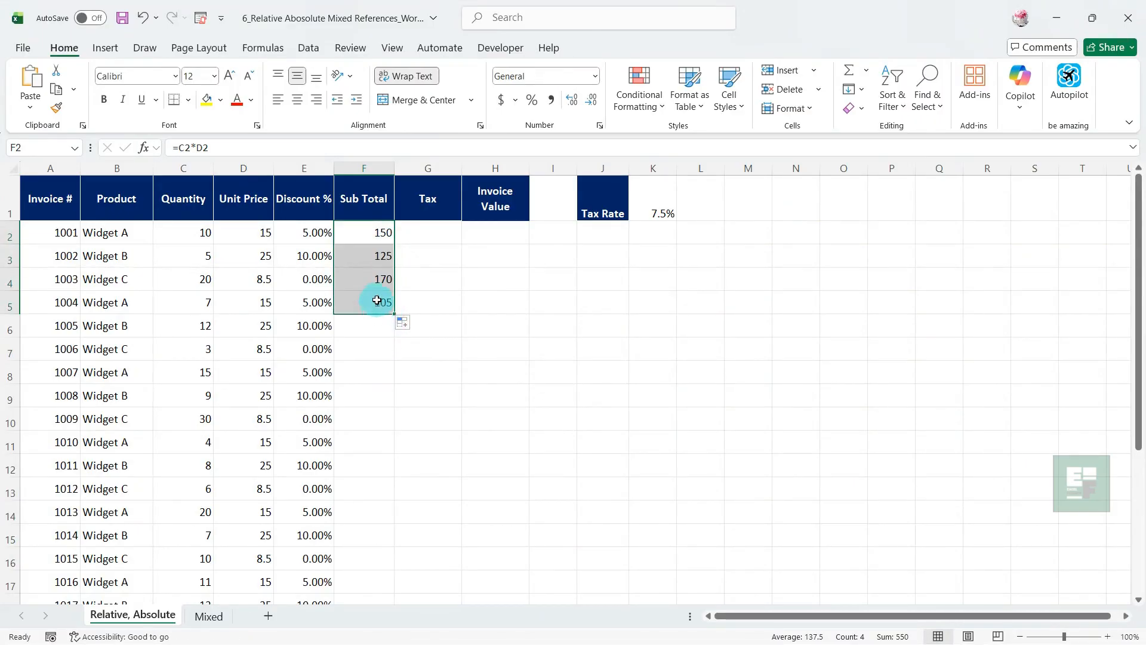
Examine the cell references in the copied Sub Total formulas in F5 and F3
{"action": "left_click", "coordinate": [377, 302]}
{"action": "double_click", "coordinate": [377, 302]}
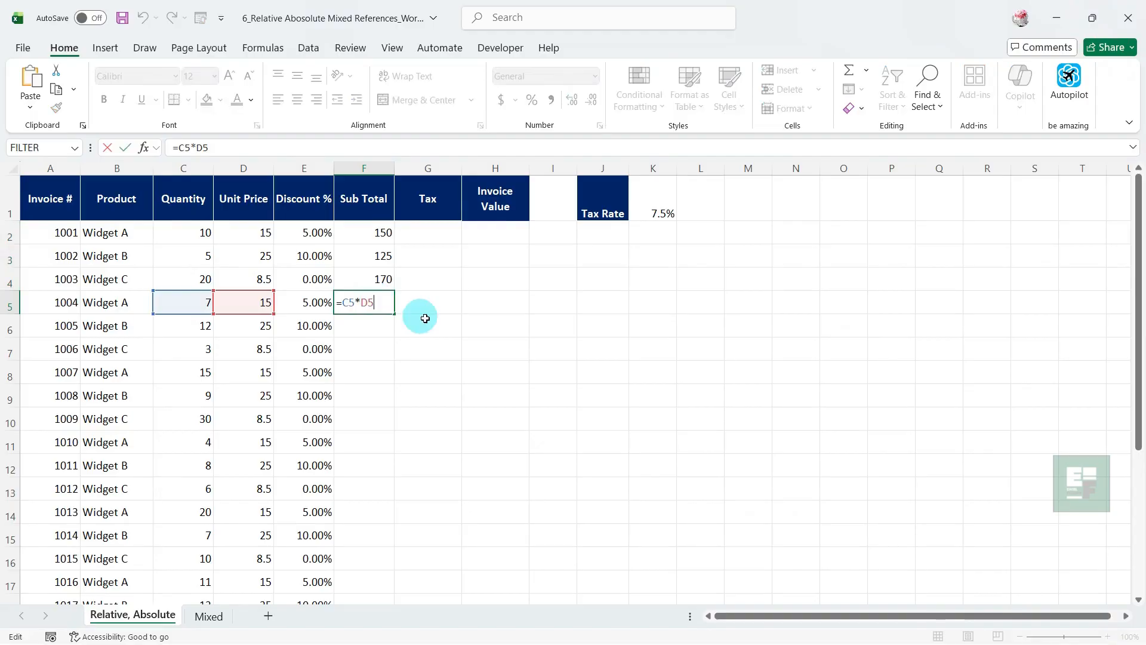
{"action": "key", "text": "Escape"}
{"action": "left_click", "coordinate": [377, 257]}
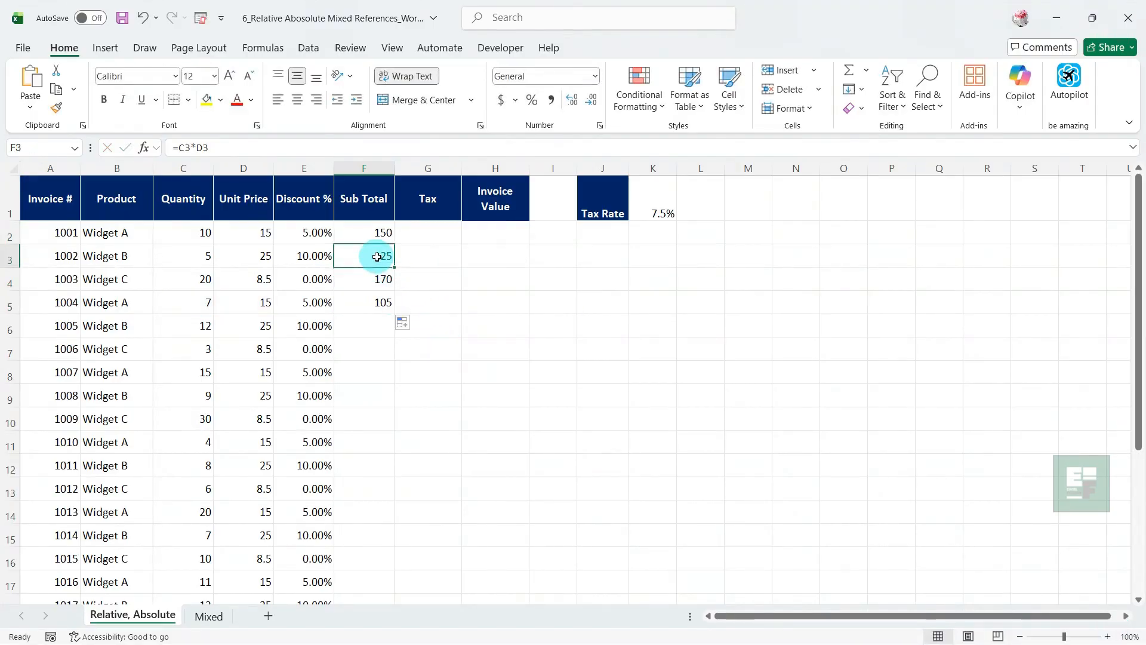
{"action": "key", "text": "F2"}
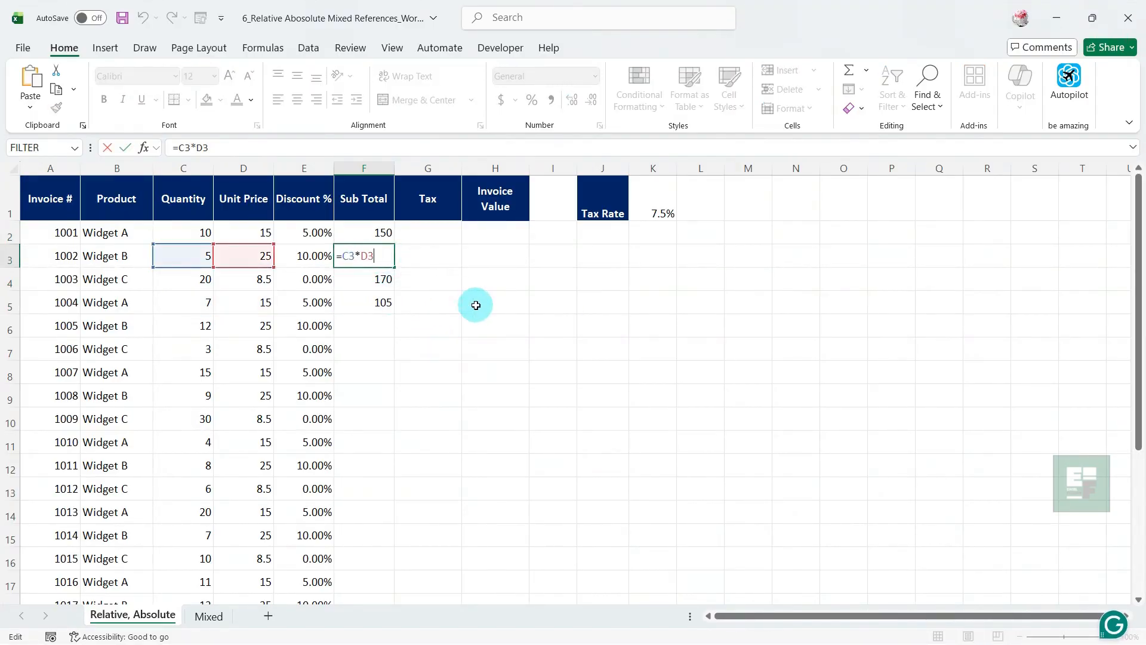
{"action": "key", "text": "Escape"}
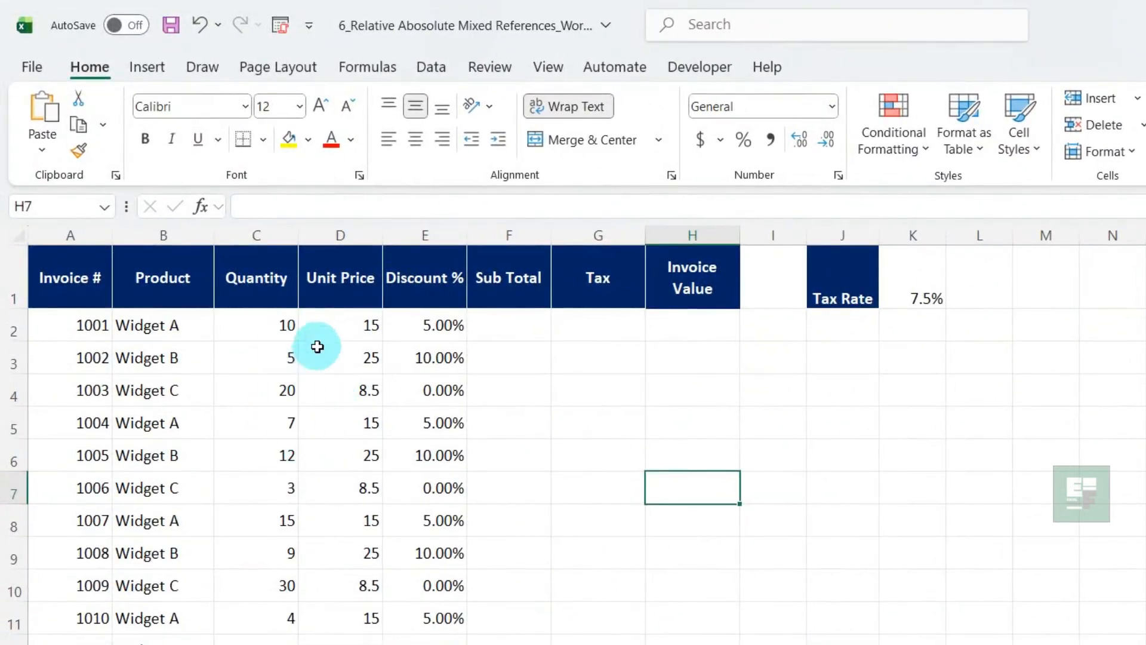
Enter the formula =C2*D2 in F2 to calculate the first invoice's Sub Total
{"action": "left_click", "coordinate": [507, 320]}
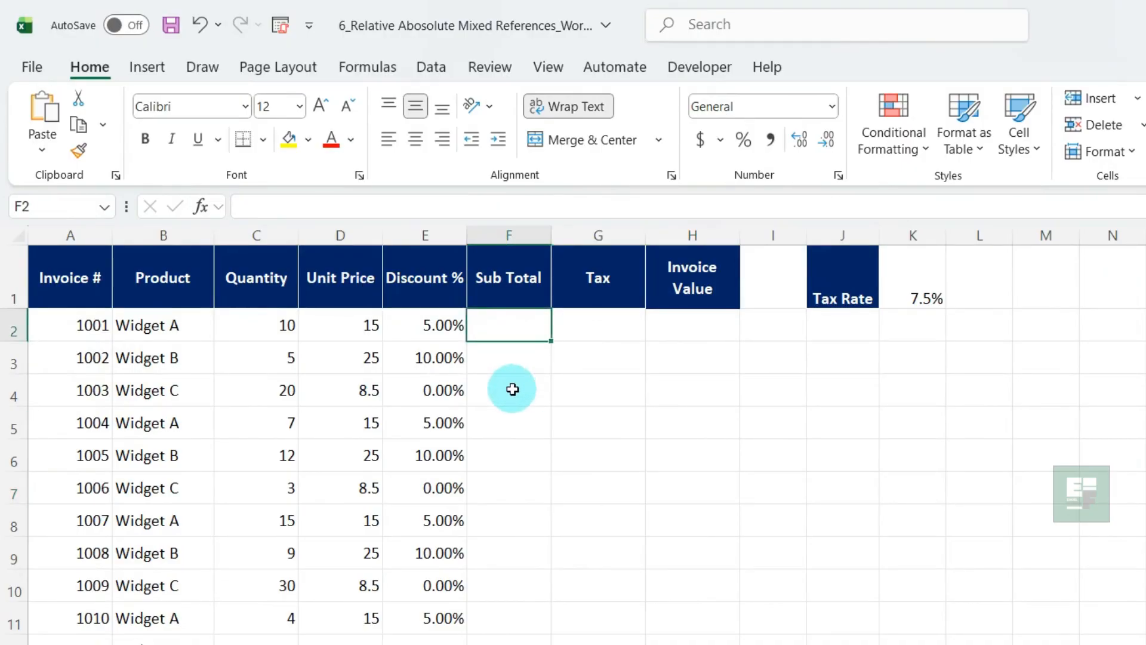
{"action": "type", "text": "="}
{"action": "key", "text": "Left"}
{"action": "key", "text": "Left"}
{"action": "key", "text": "Left"}
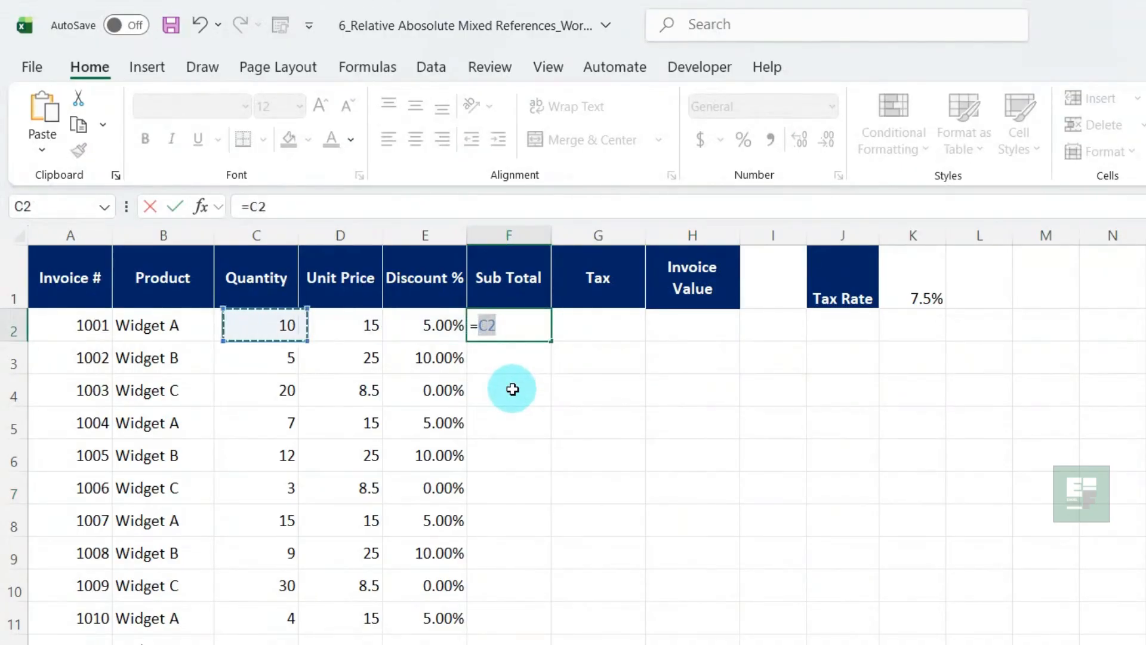
{"action": "type", "text": "*"}
{"action": "key", "text": "Left"}
{"action": "key", "text": "Left"}
{"action": "key", "text": "Return"}
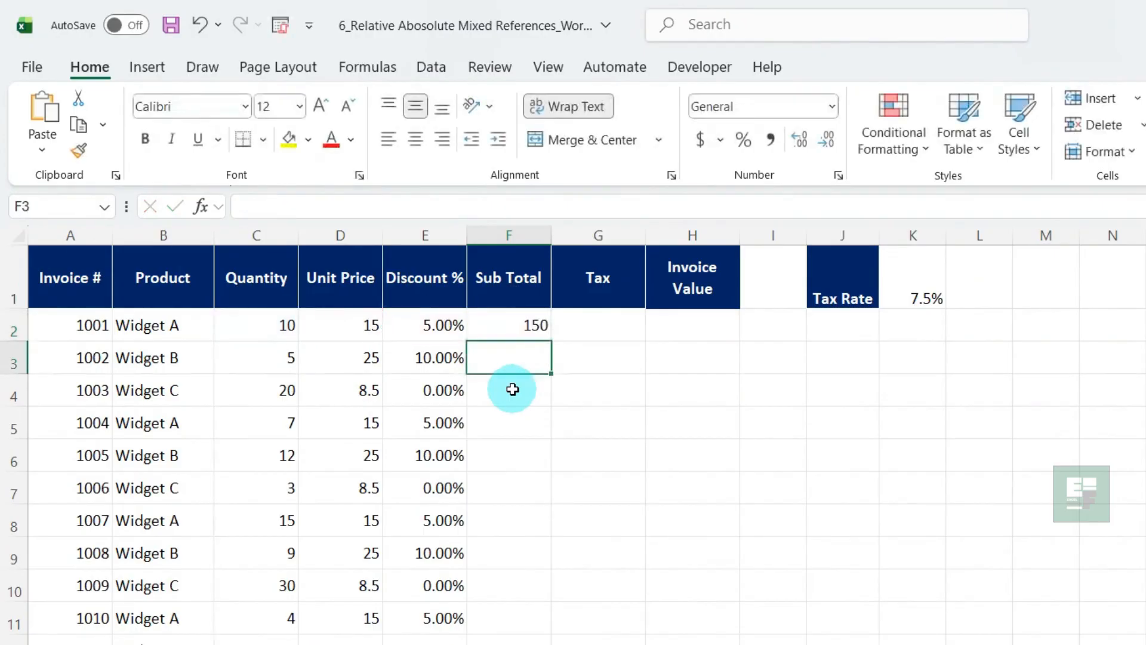
Copy the Sub Total formula from F2 down to F3 and inspect the copied formula's references
{"action": "left_click", "coordinate": [505, 327]}
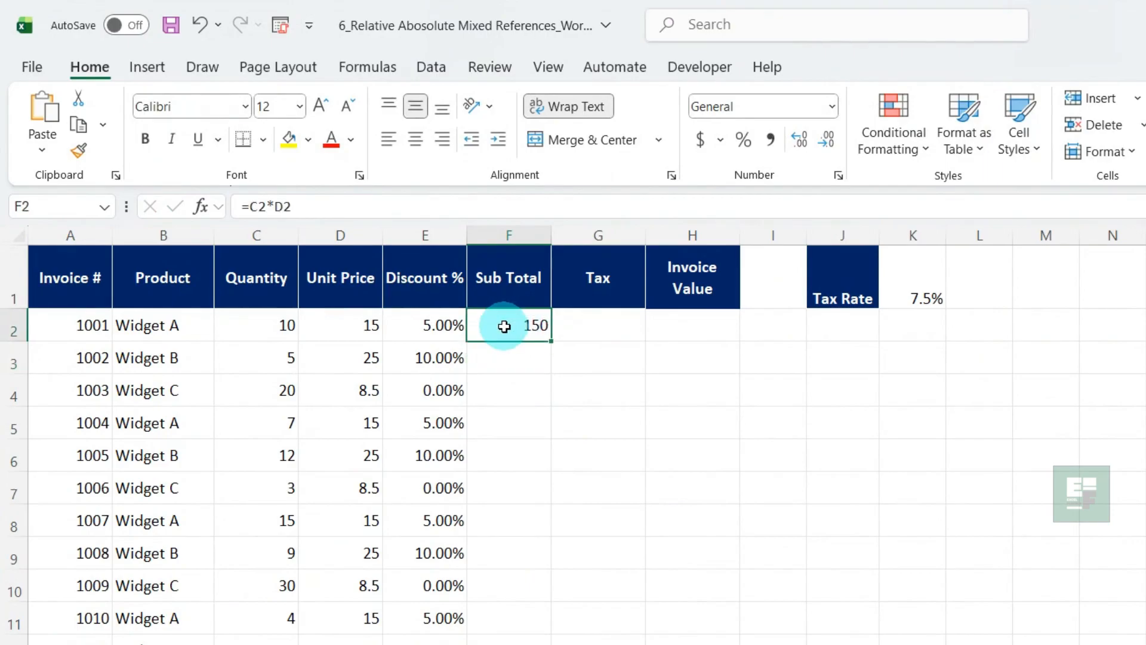
{"action": "double_click", "coordinate": [504, 327]}
{"action": "key", "text": "Escape"}
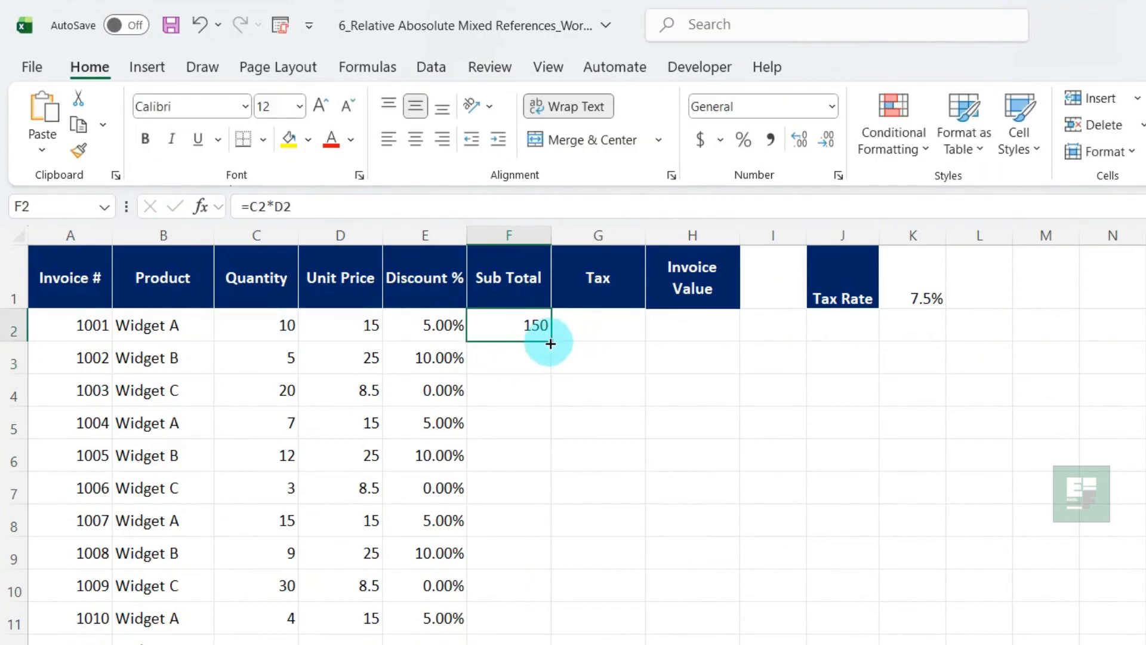
{"action": "left_click_drag", "start_coordinate": [551, 341], "coordinate": [549, 368]}
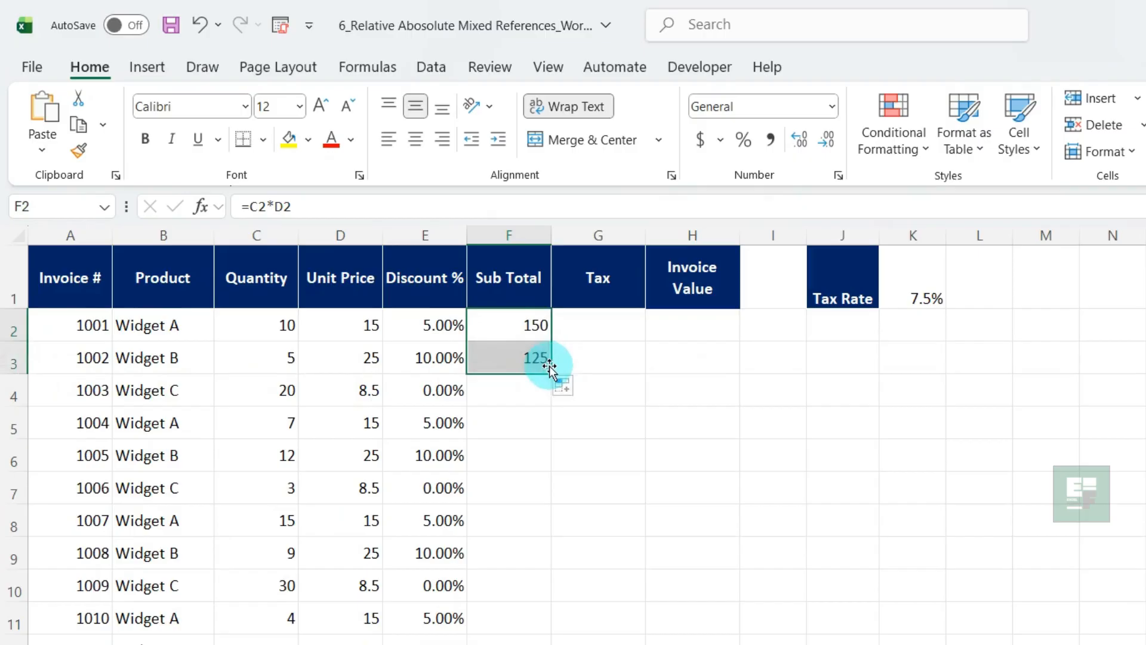
{"action": "left_click", "coordinate": [511, 355]}
{"action": "key", "text": "F2"}
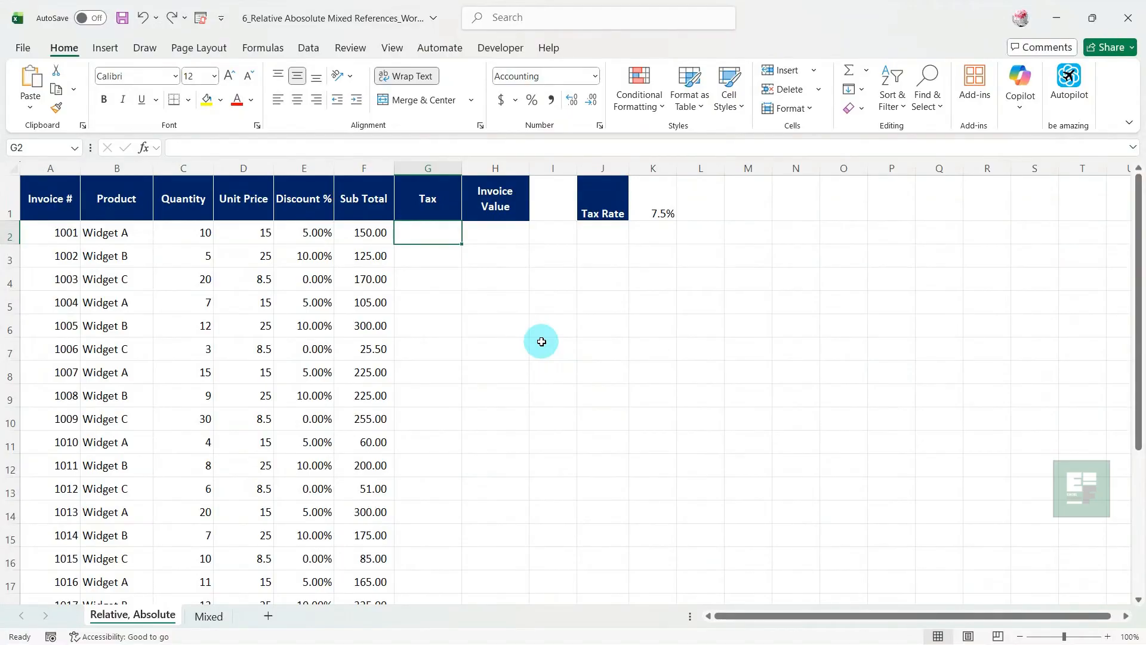
Enter the tax formula =F2*$K$1 in G2, with an absolute reference to the tax rate cell
{"action": "left_click", "coordinate": [663, 197]}
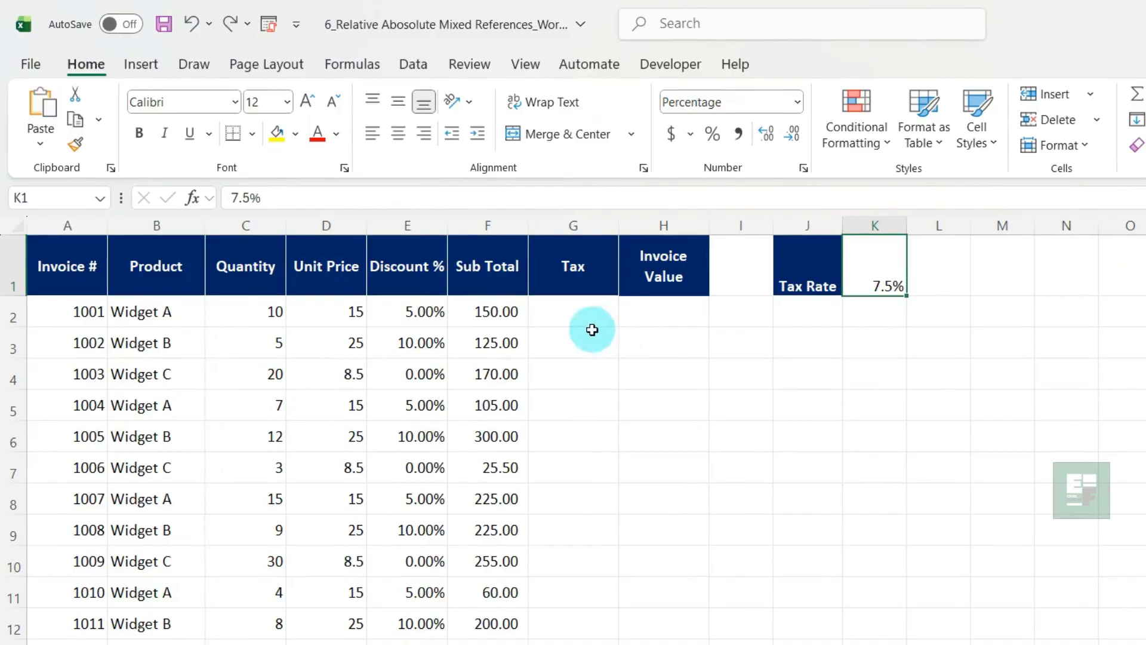
{"action": "left_click", "coordinate": [563, 317]}
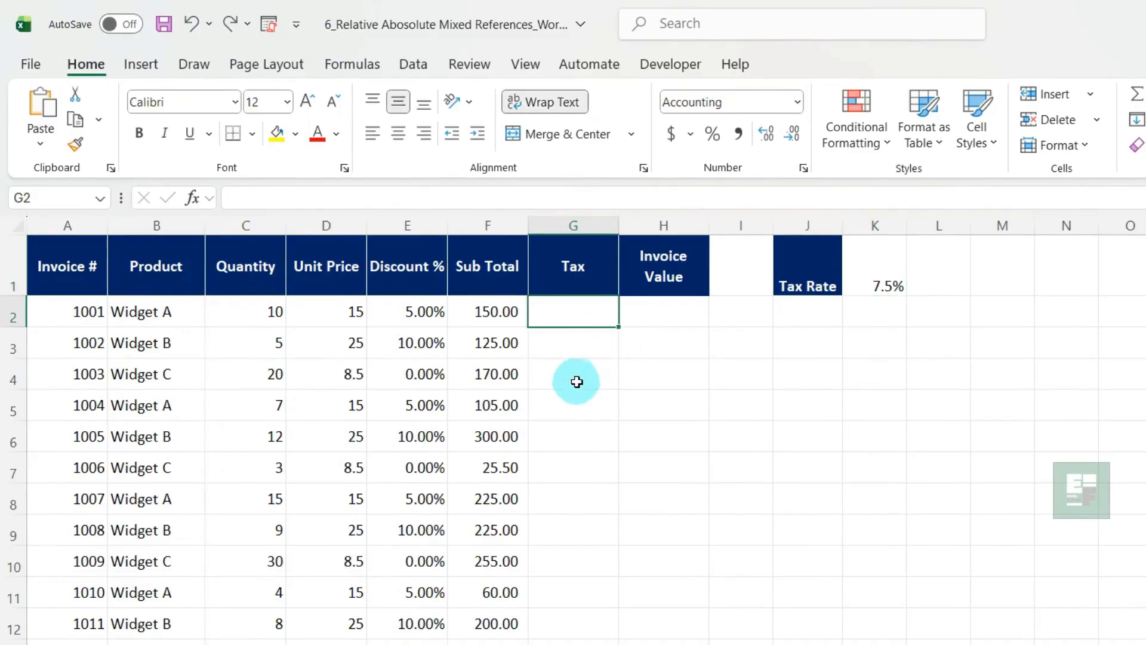
{"action": "type", "text": "="}
{"action": "key", "text": "Left"}
{"action": "type", "text": "*"}
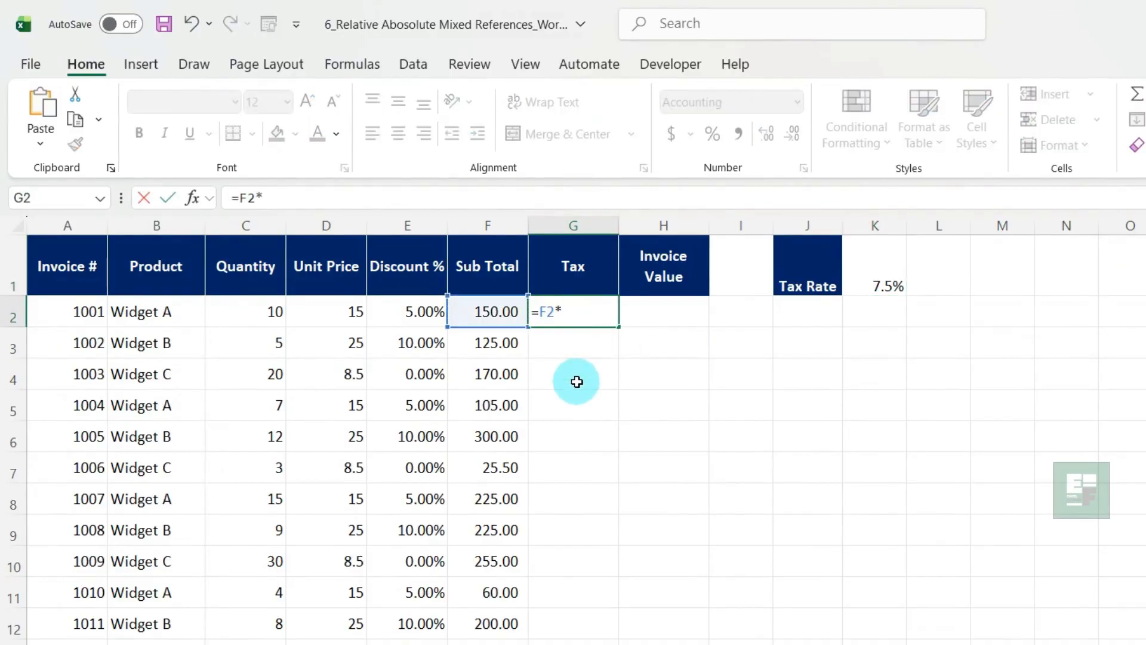
{"action": "left_click", "coordinate": [885, 285]}
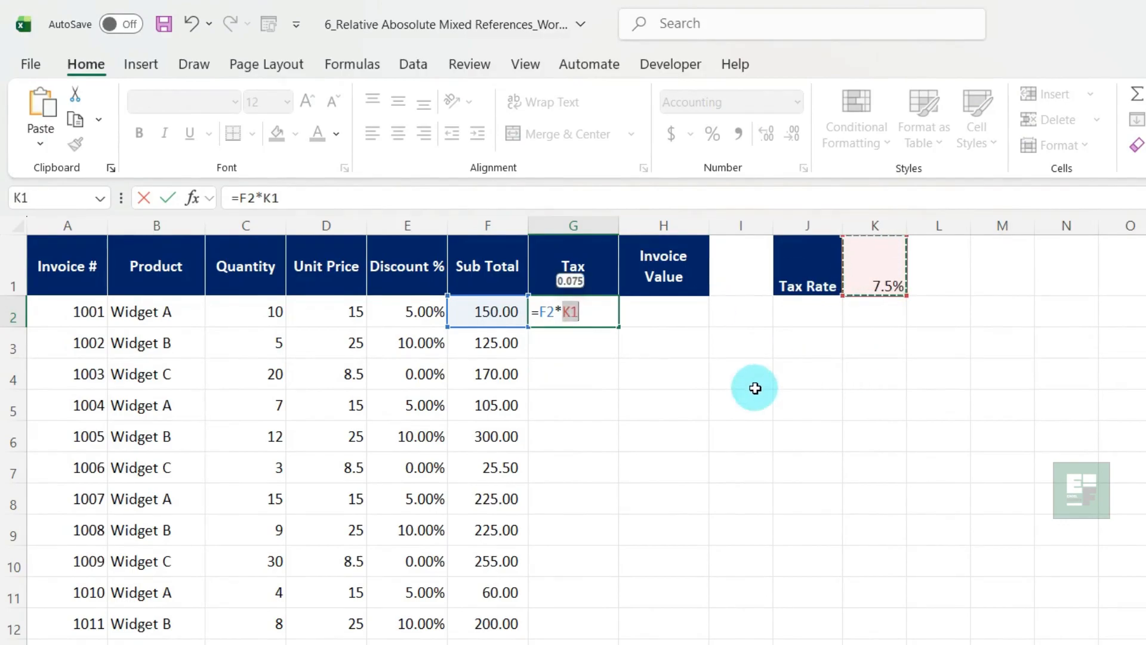
{"action": "key", "text": "F4"}
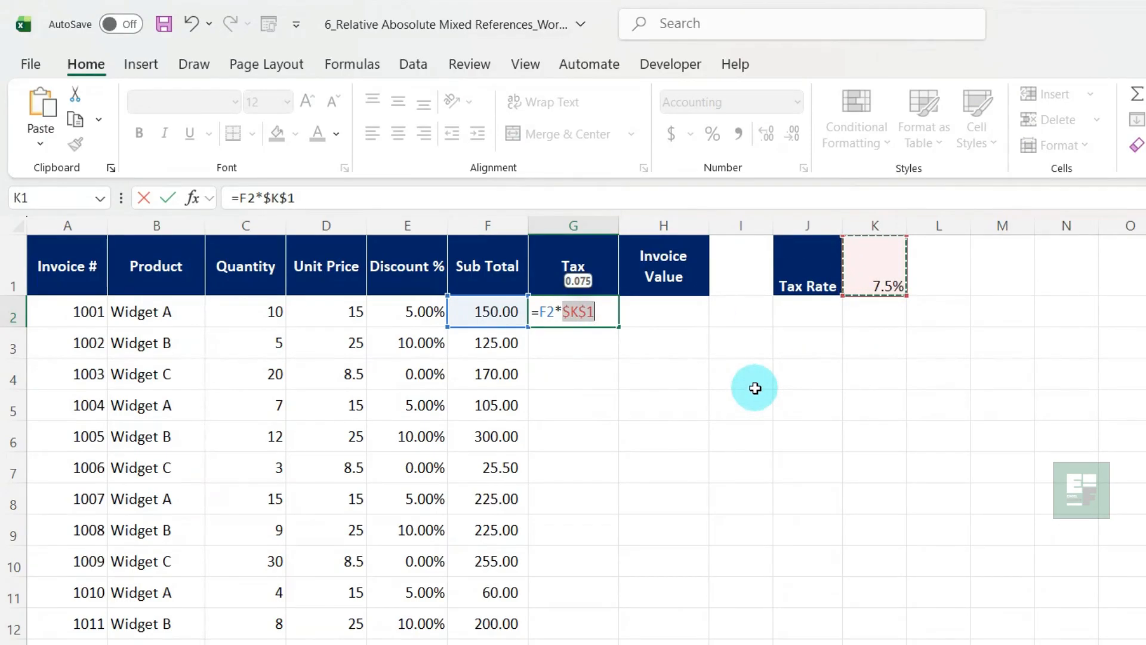
{"action": "key", "text": "Return"}
{"action": "key", "text": "Up"}
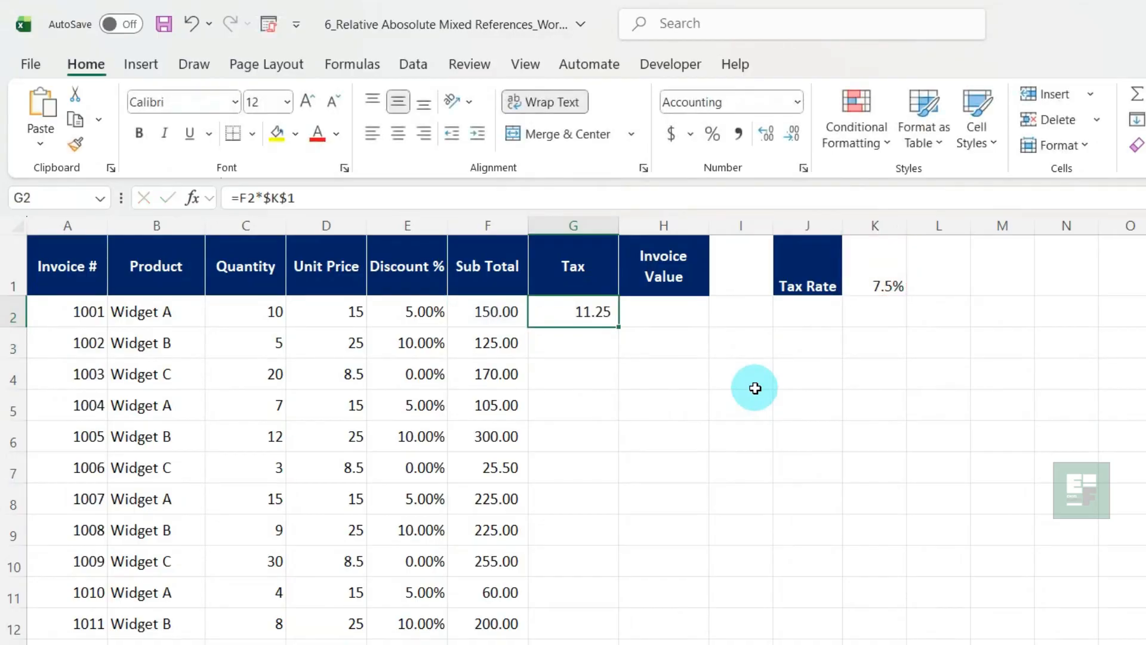
Fill the tax formula from G2 down to the last invoice row, G26
{"action": "left_click_drag", "start_coordinate": [618, 328], "coordinate": [621, 644]}
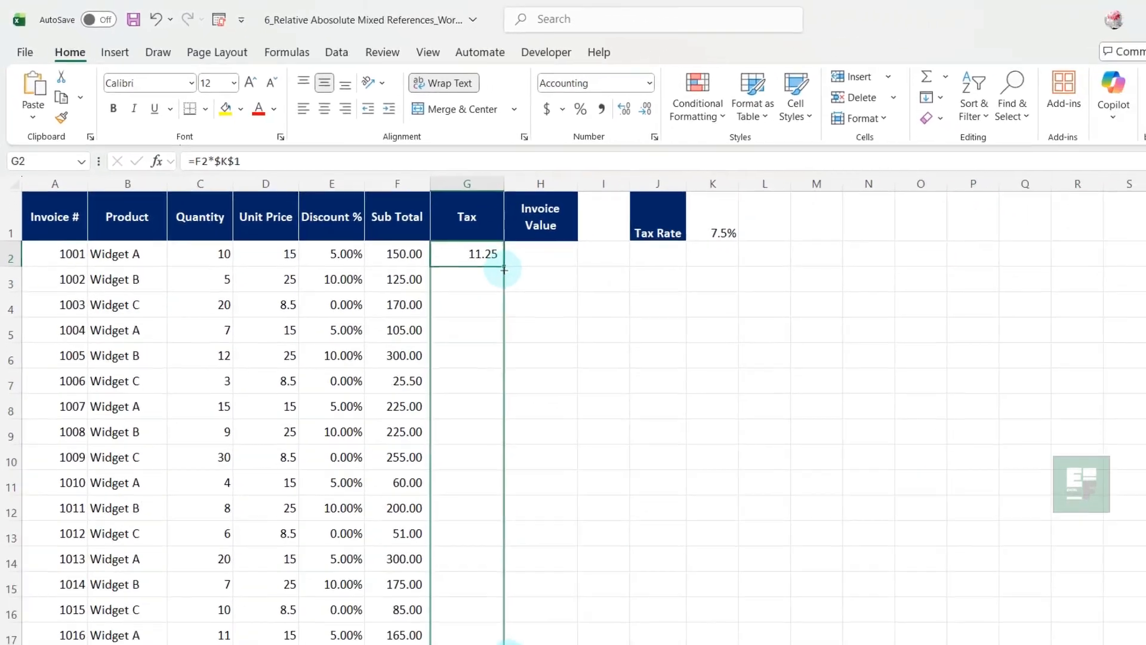
{"action": "left_click_drag", "start_coordinate": [505, 270], "coordinate": [494, 611]}
{"action": "left_click_drag", "start_coordinate": [452, 560], "coordinate": [451, 561]}
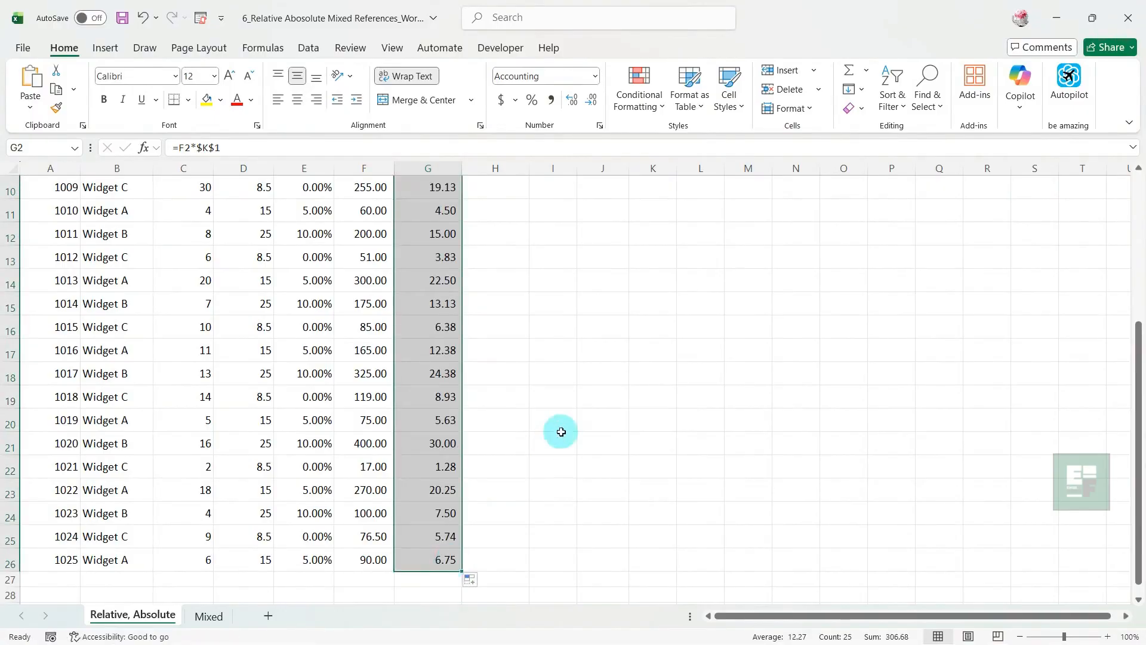
Examine the relative and absolute references in the copied tax formulas in G3 through G6
{"action": "scroll", "coordinate": [561, 432], "scroll_direction": "up", "scroll_amount": 3}
{"action": "double_click", "coordinate": [440, 257]}
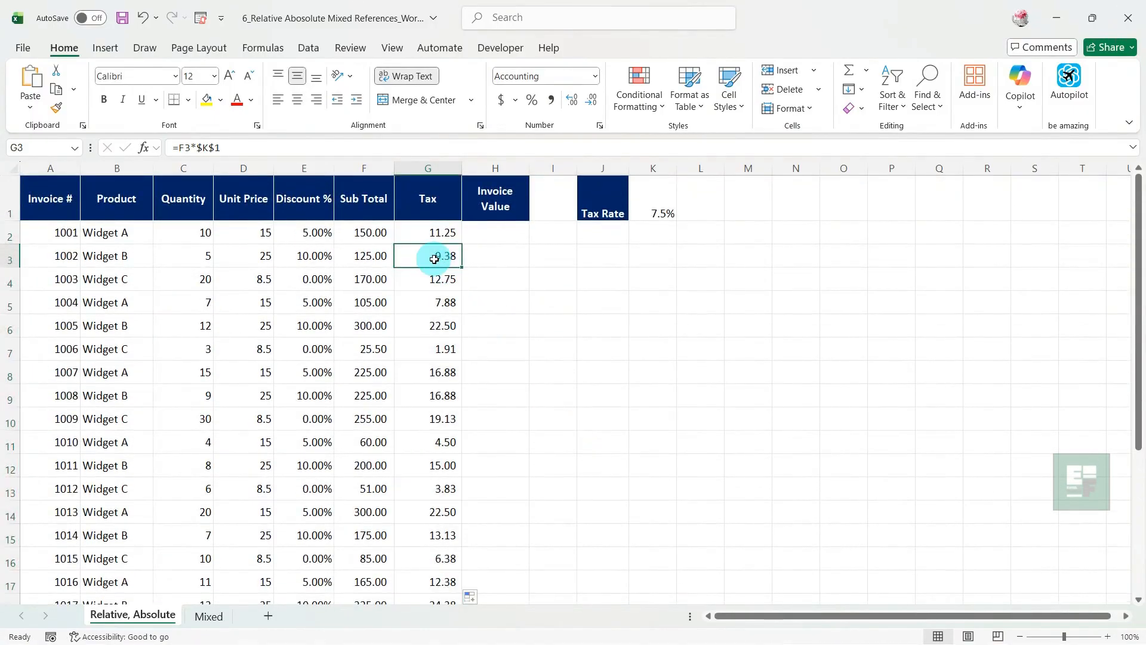
{"action": "key", "text": "Return"}
{"action": "key", "text": "F2"}
{"action": "key", "text": "Return"}
{"action": "key", "text": "F2"}
{"action": "key", "text": "Return"}
{"action": "key", "text": "F2"}
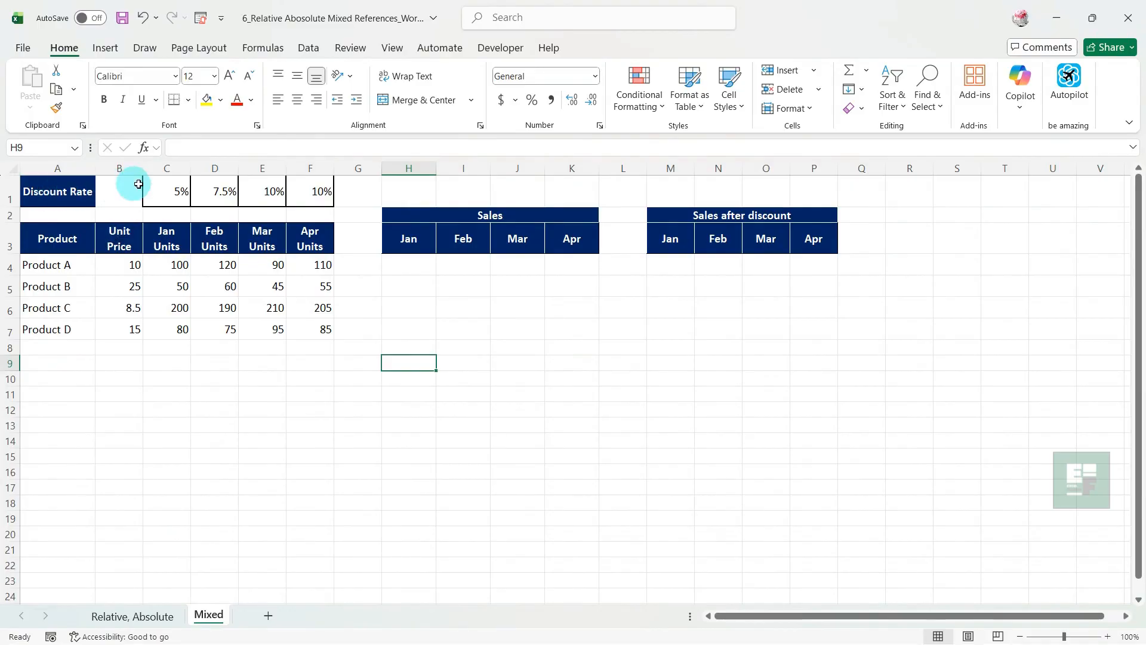
On the Mixed sheet, enter =$B4*C4 in H4 for Product A's Jan sales and fill it across H4:K7
{"action": "left_click", "coordinate": [404, 259]}
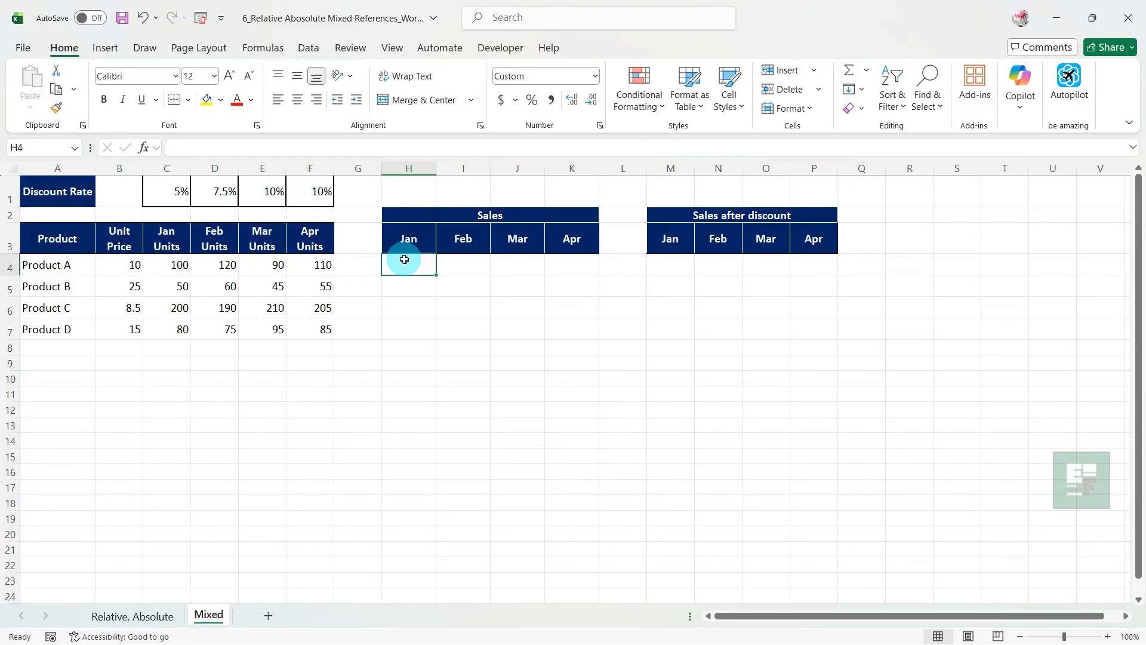
{"action": "type", "text": "="}
{"action": "left_click", "coordinate": [127, 262]}
{"action": "key", "text": "F4"}
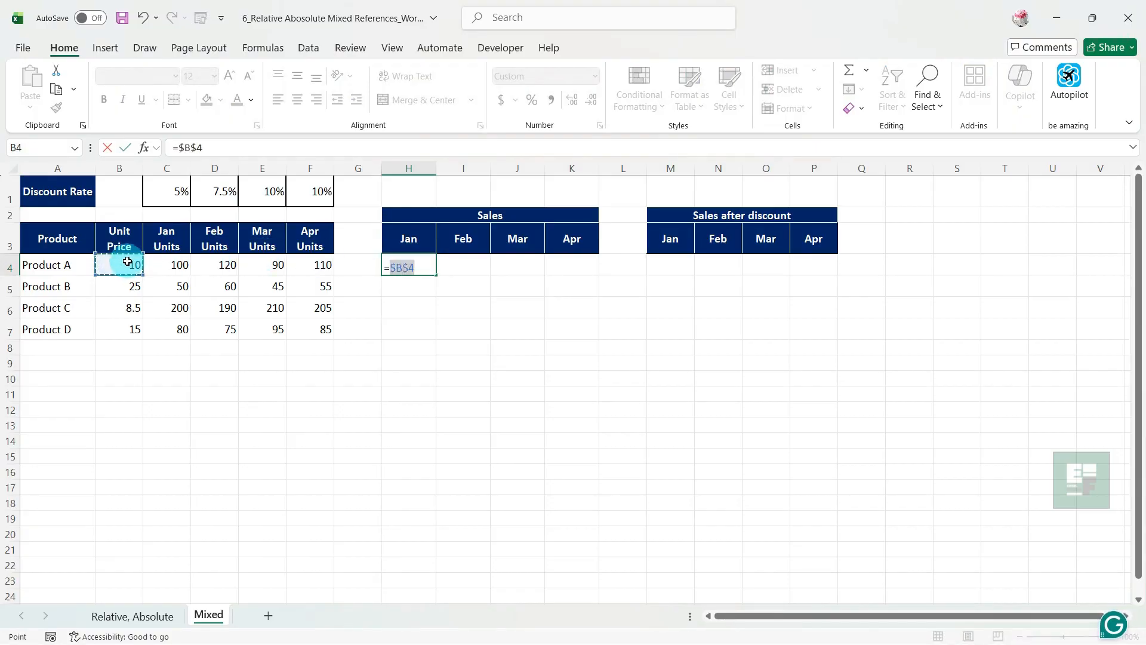
{"action": "key", "text": "F4"}
{"action": "key", "text": "F4"}
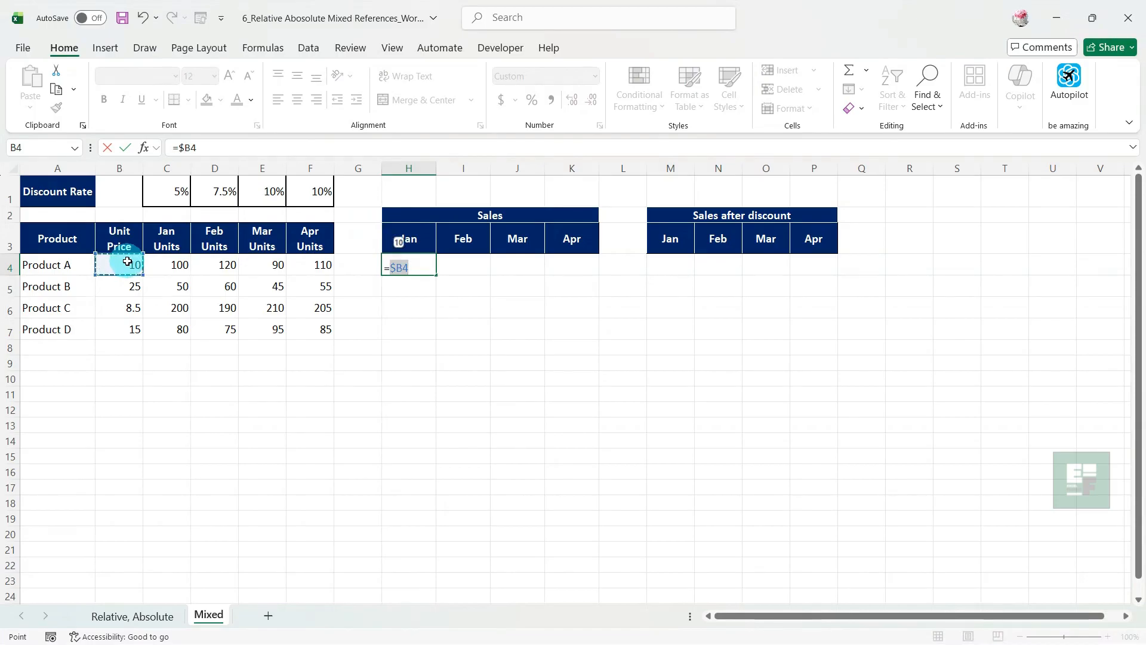
{"action": "type", "text": "*"}
{"action": "left_click", "coordinate": [170, 263]}
{"action": "key", "text": "Return"}
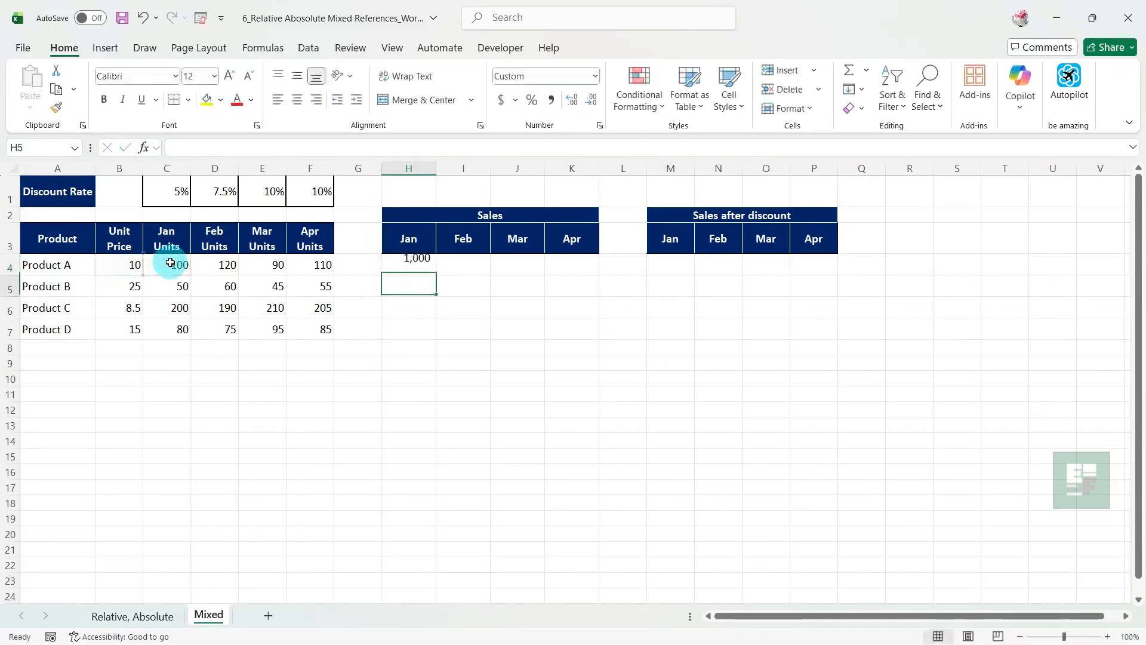
{"action": "left_click", "coordinate": [418, 265]}
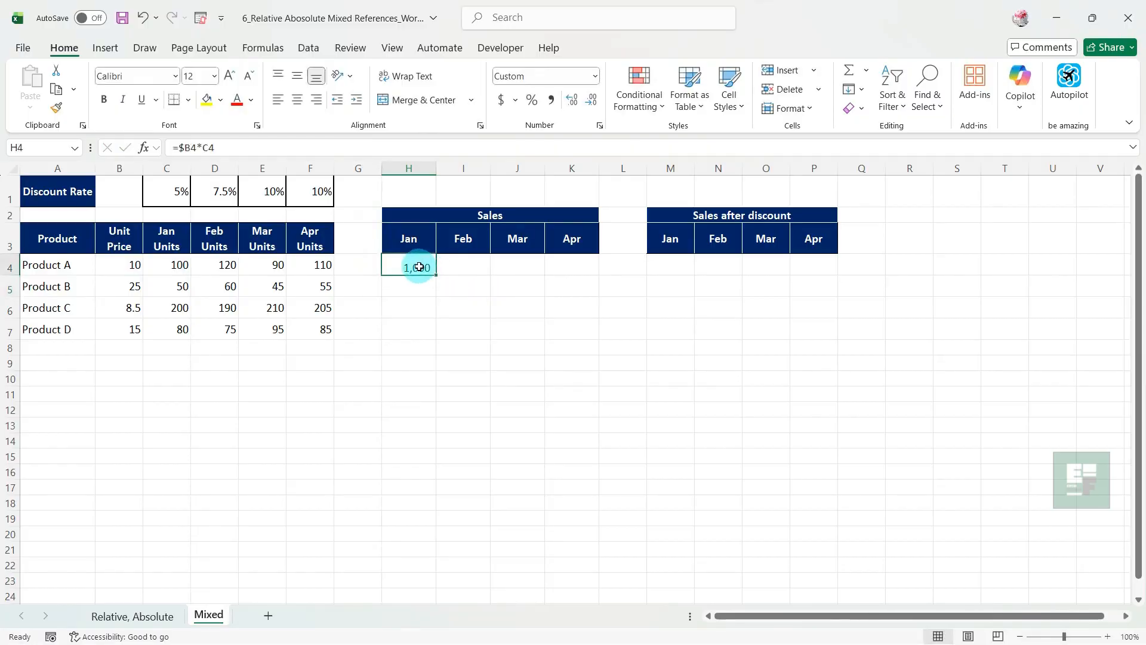
{"action": "left_click_drag", "start_coordinate": [433, 274], "coordinate": [599, 334]}
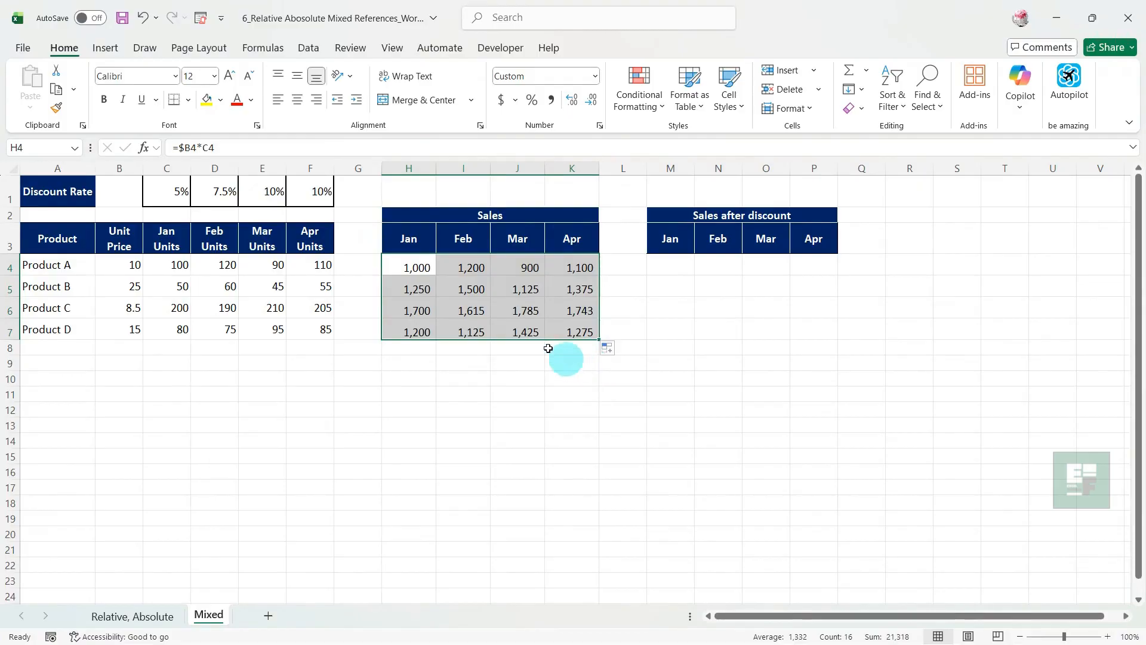
Examine the mixed references in the copied Sales formulas in I4, J4, K4, K5 and K6
{"action": "left_click", "coordinate": [467, 268]}
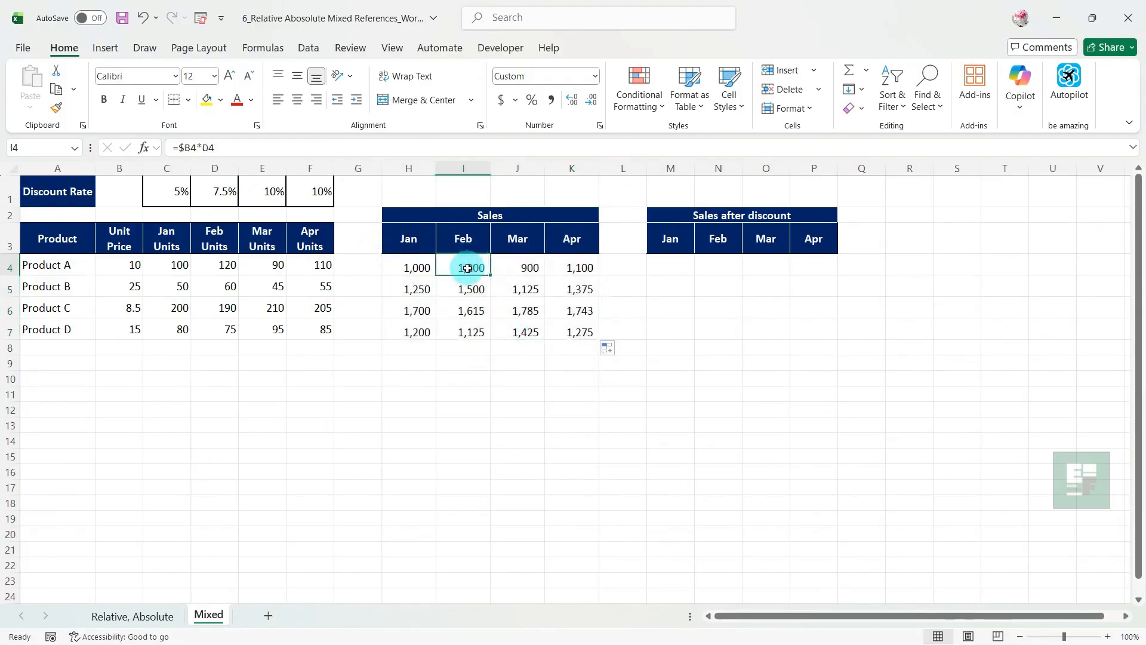
{"action": "double_click", "coordinate": [468, 268]}
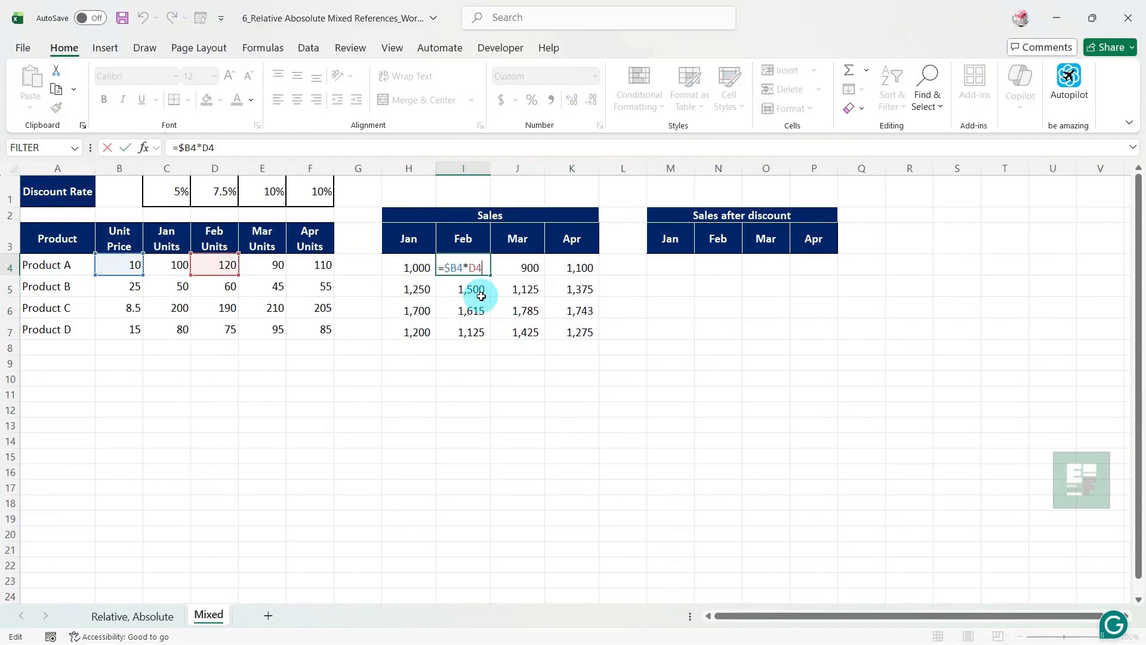
{"action": "key", "text": "Tab"}
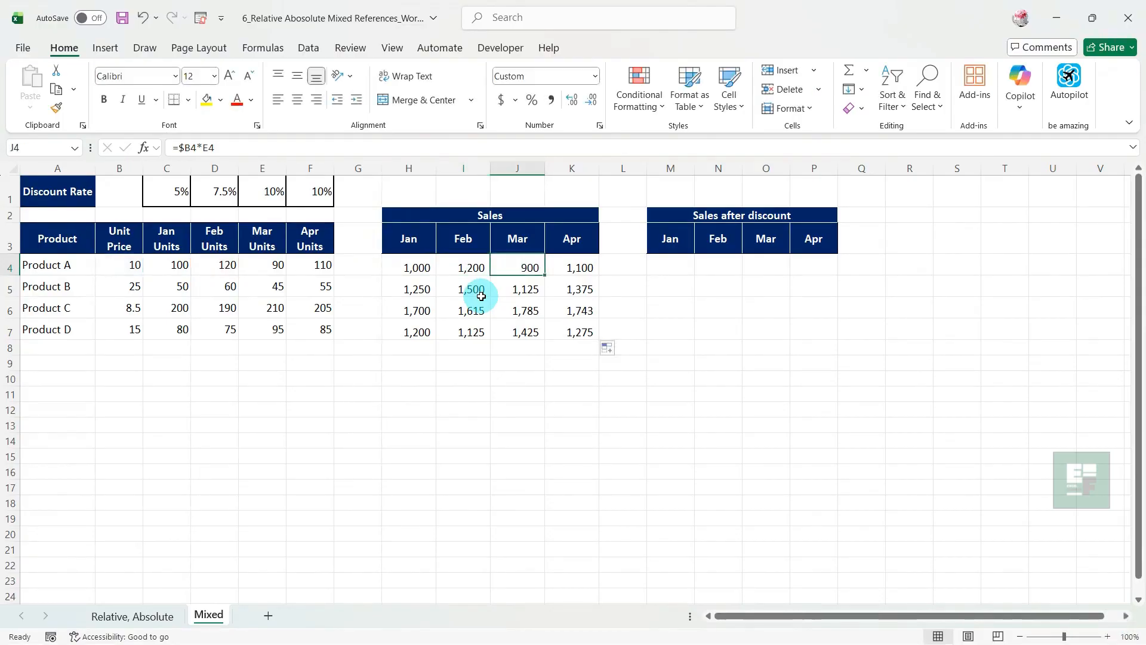
{"action": "key", "text": "F2"}
{"action": "key", "text": "Escape"}
{"action": "key", "text": "Tab"}
{"action": "key", "text": "F2"}
{"action": "key", "text": "Escape"}
{"action": "key", "text": "Down"}
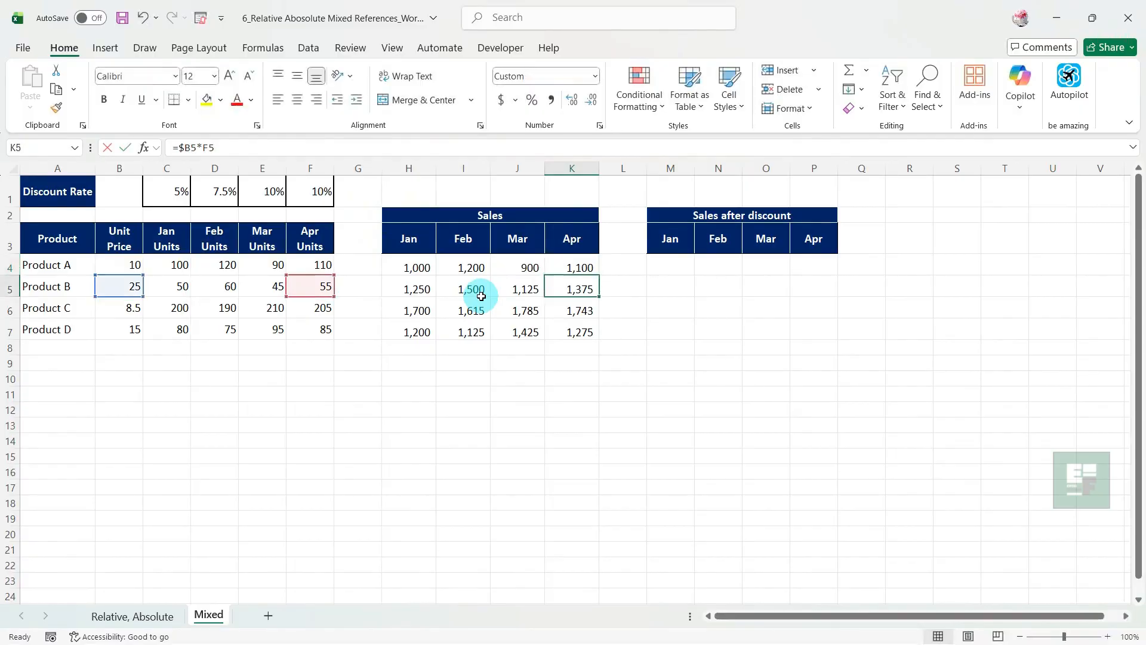
{"action": "key", "text": "F2"}
{"action": "key", "text": "Escape"}
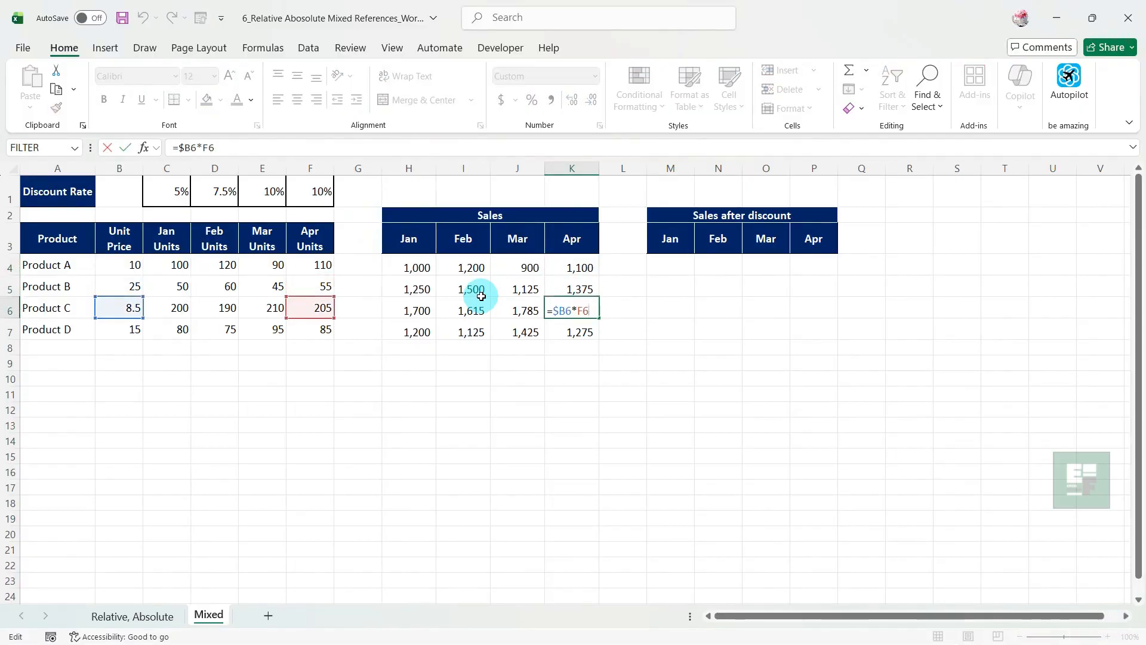
{"action": "key", "text": "Escape"}
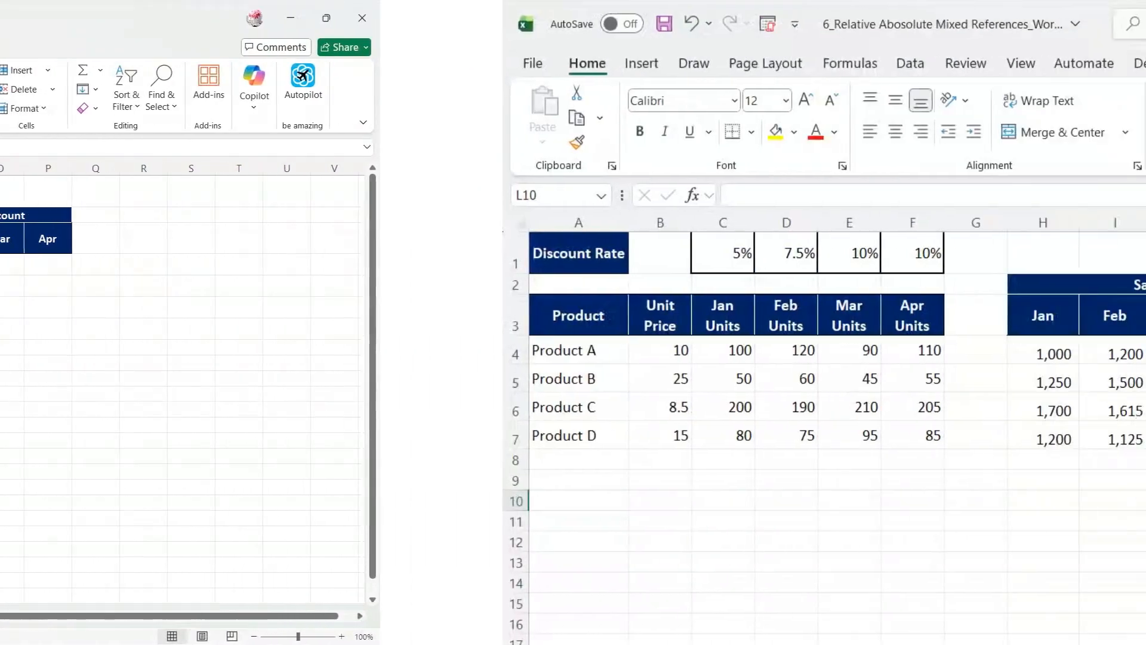
Enter =H4*(1-C$1) in M4 for Product A's Jan sales after discount
{"action": "left_click", "coordinate": [673, 271]}
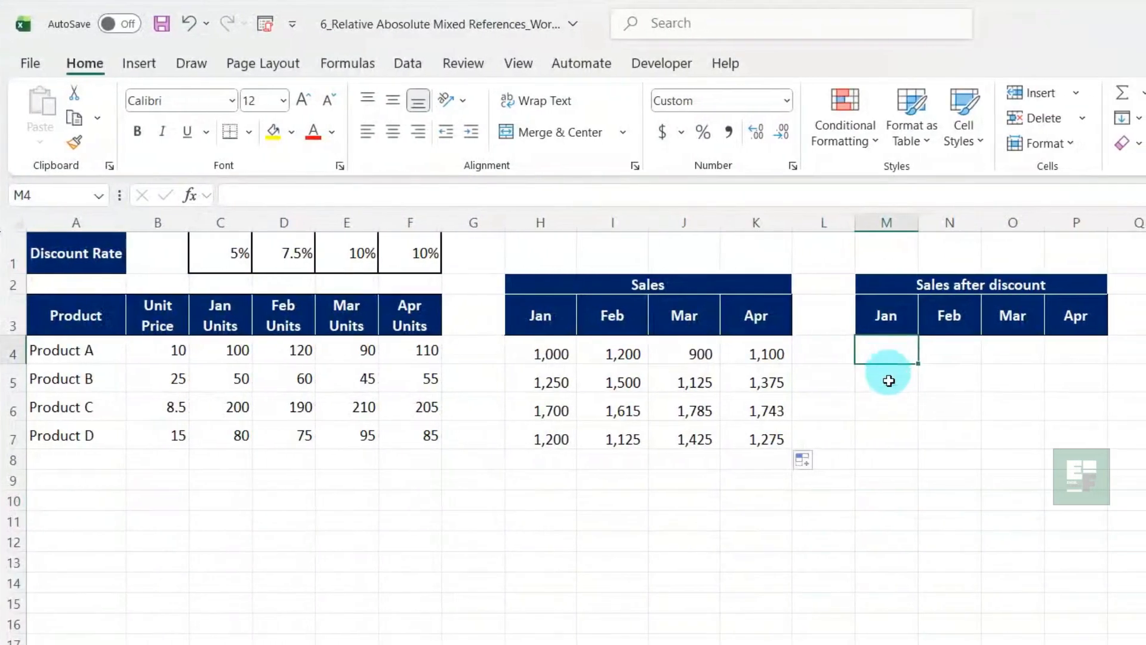
{"action": "type", "text": "="}
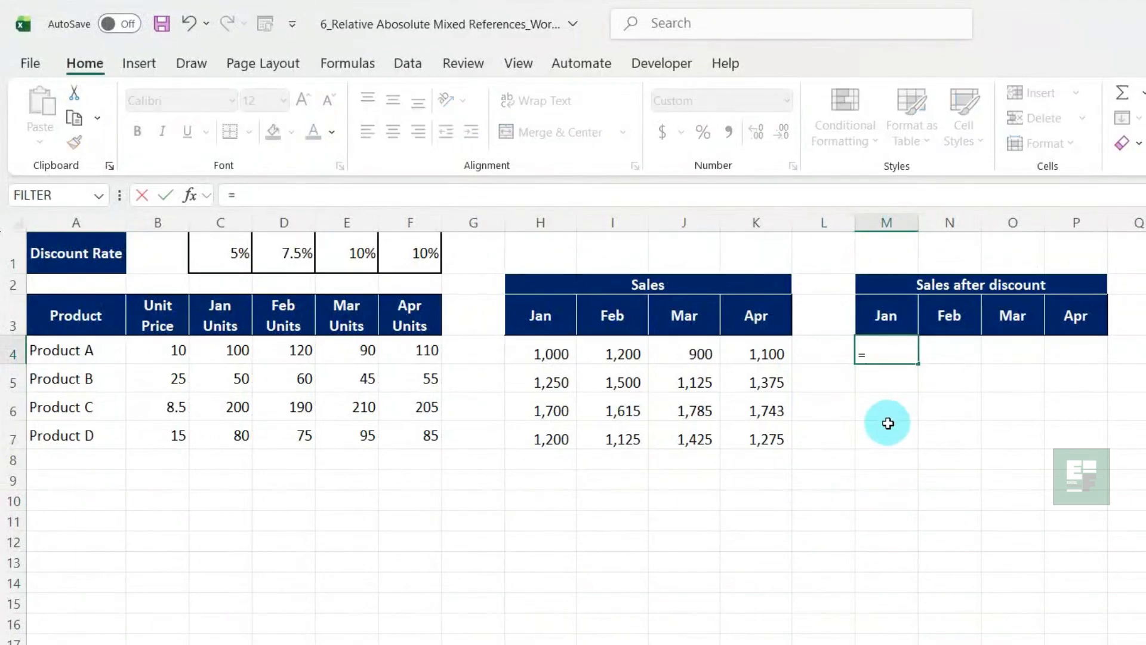
{"action": "left_click", "coordinate": [548, 354]}
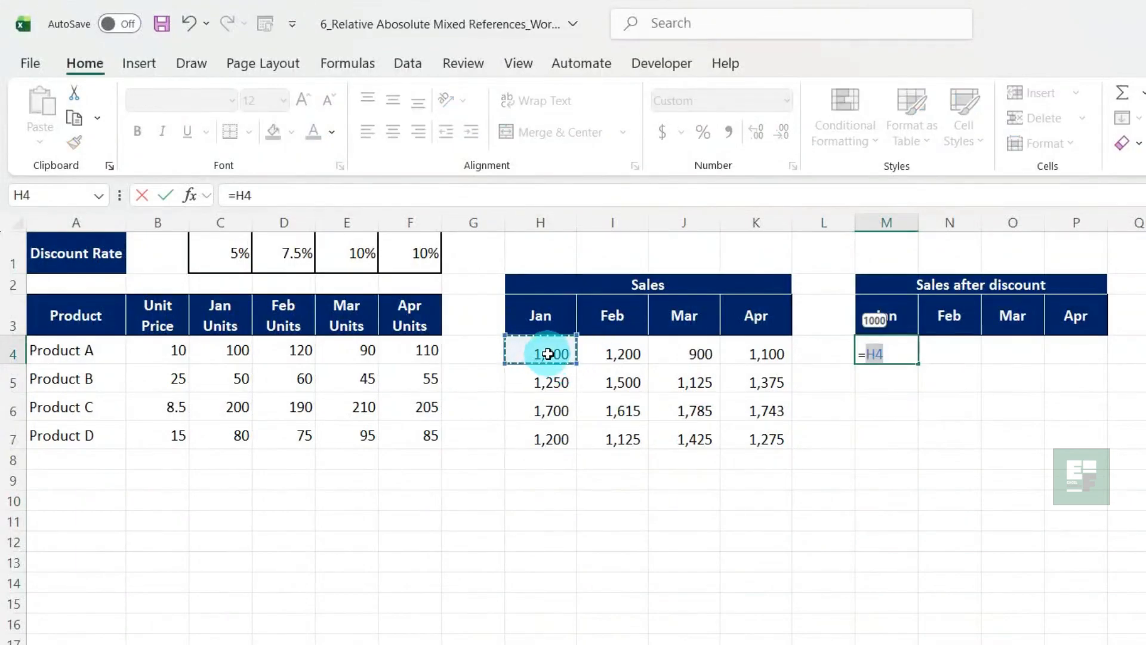
{"action": "type", "text": "*"}
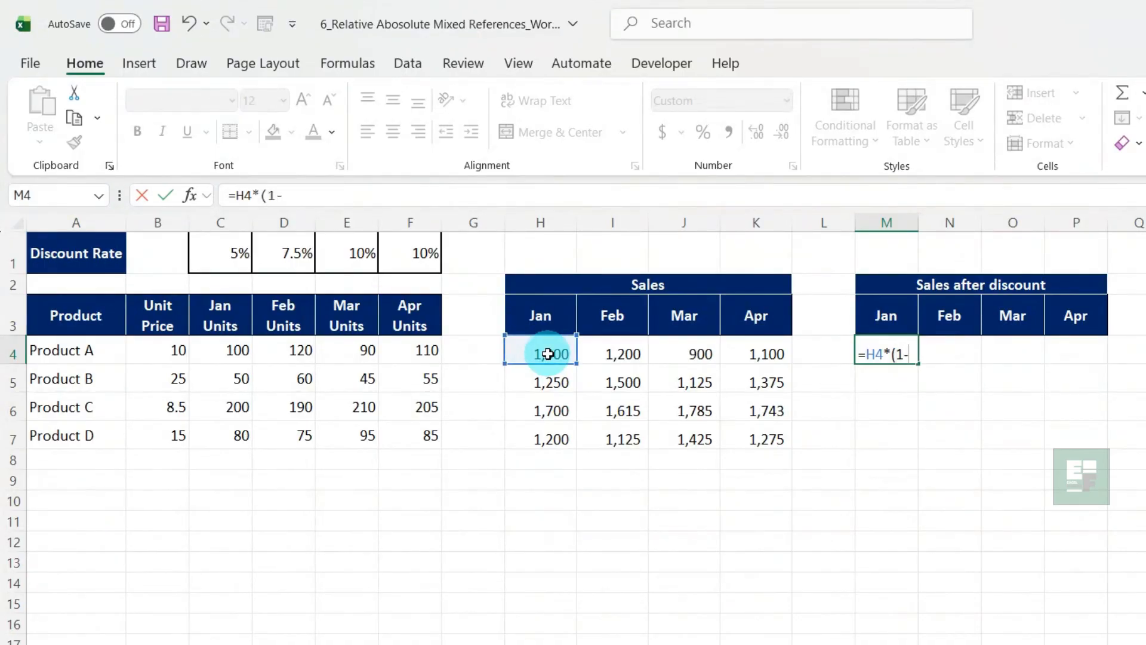
{"action": "left_click", "coordinate": [225, 256]}
{"action": "key", "text": "F4"}
{"action": "key", "text": "F4"}
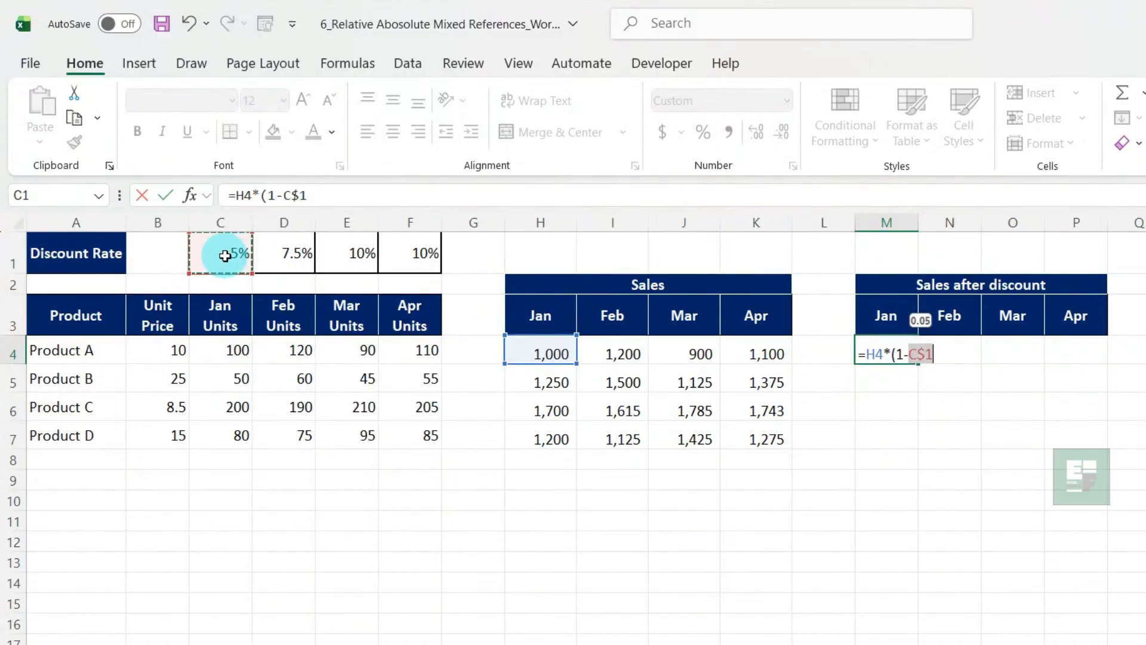
{"action": "type", "text": ")"}
{"action": "key", "text": "Return"}
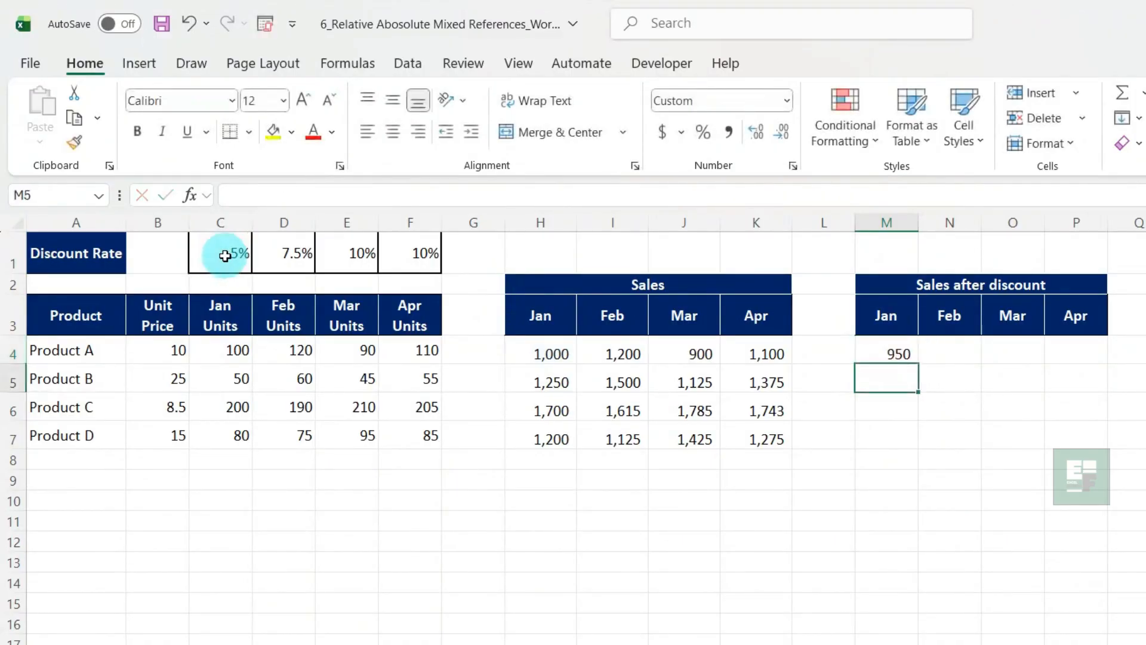
Fill the discounted sales formula from M4 across the range M4:P7
{"action": "left_click", "coordinate": [900, 354]}
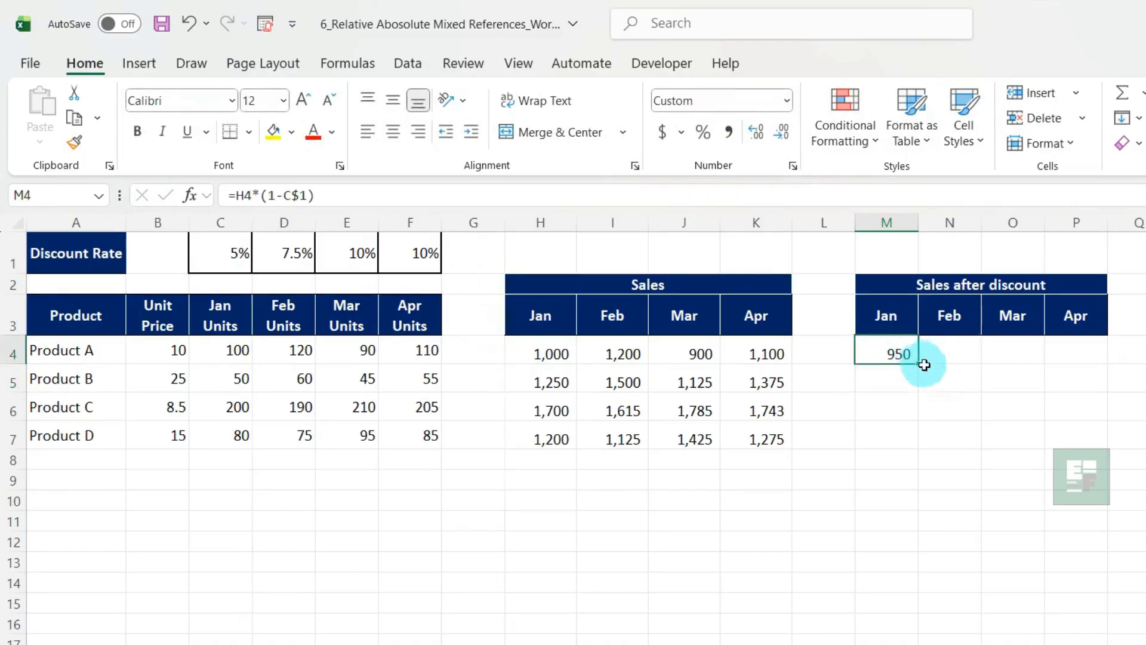
{"action": "left_click_drag", "start_coordinate": [921, 365], "coordinate": [1101, 445]}
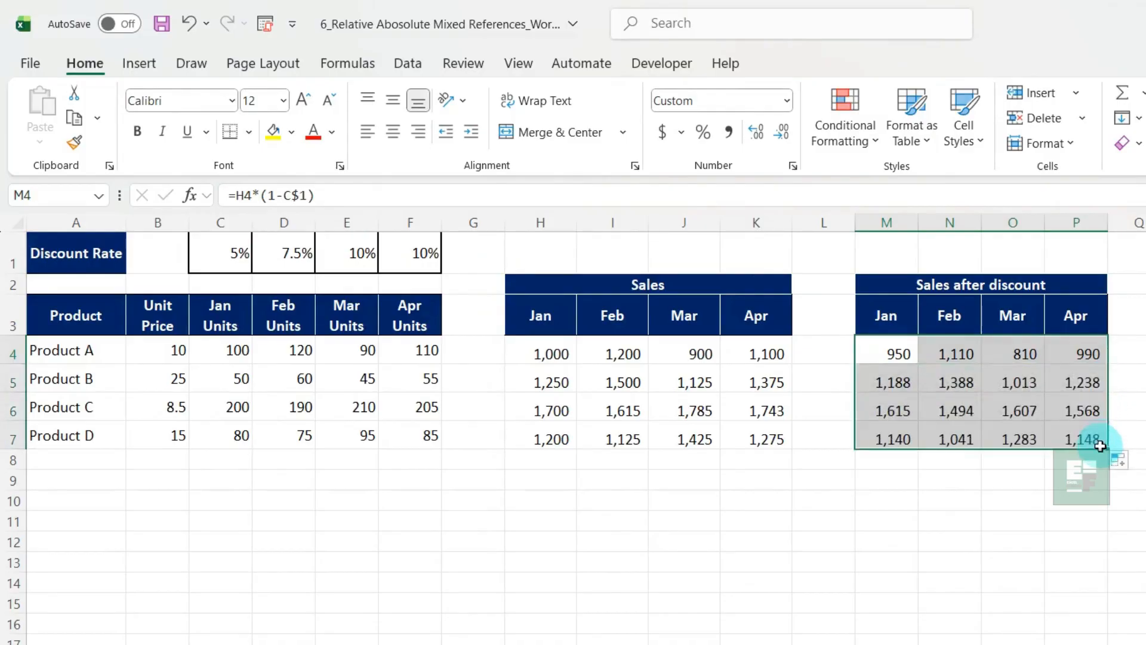
{"action": "left_click", "coordinate": [1060, 515]}
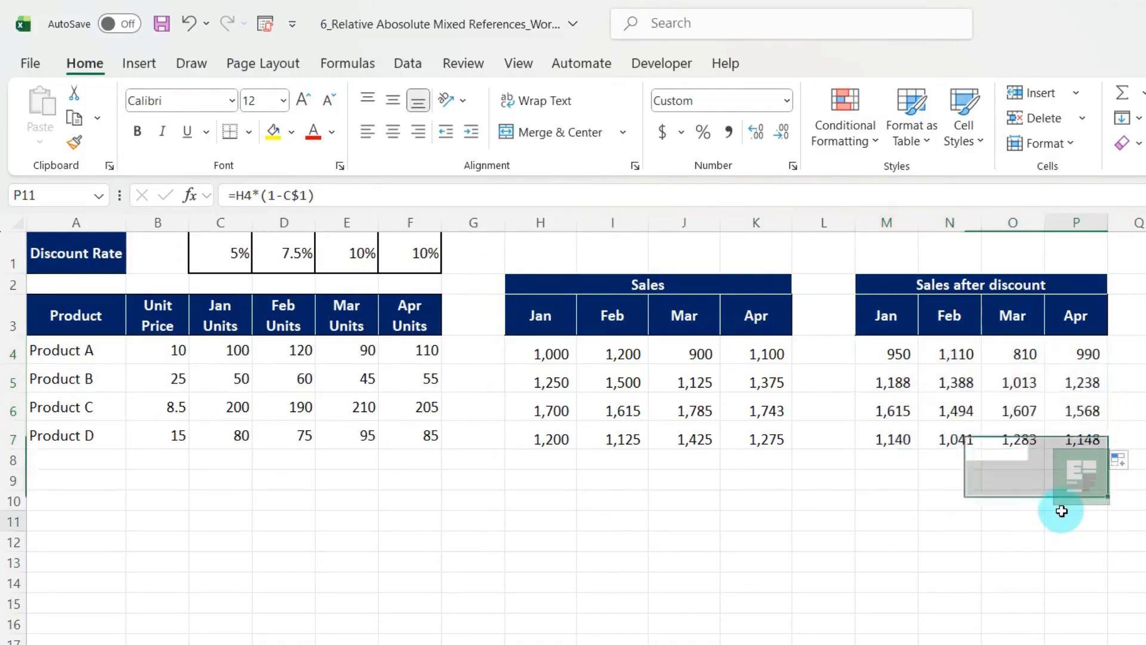
Examine the mixed references in the copied discount formulas in N4, O4, P4 and down column P to P7
{"action": "left_click", "coordinate": [931, 360]}
{"action": "key", "text": "F2"}
{"action": "key", "text": "Escape"}
{"action": "key", "text": "Right"}
{"action": "key", "text": "F2"}
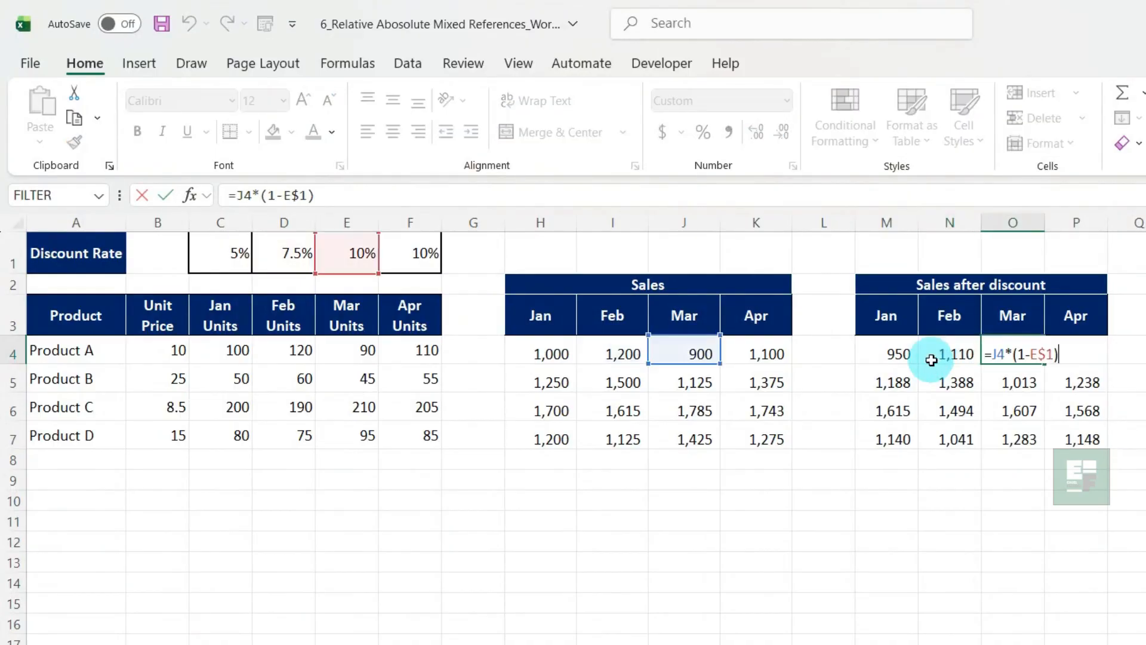
{"action": "key", "text": "Escape"}
{"action": "key", "text": "Right"}
{"action": "key", "text": "F2"}
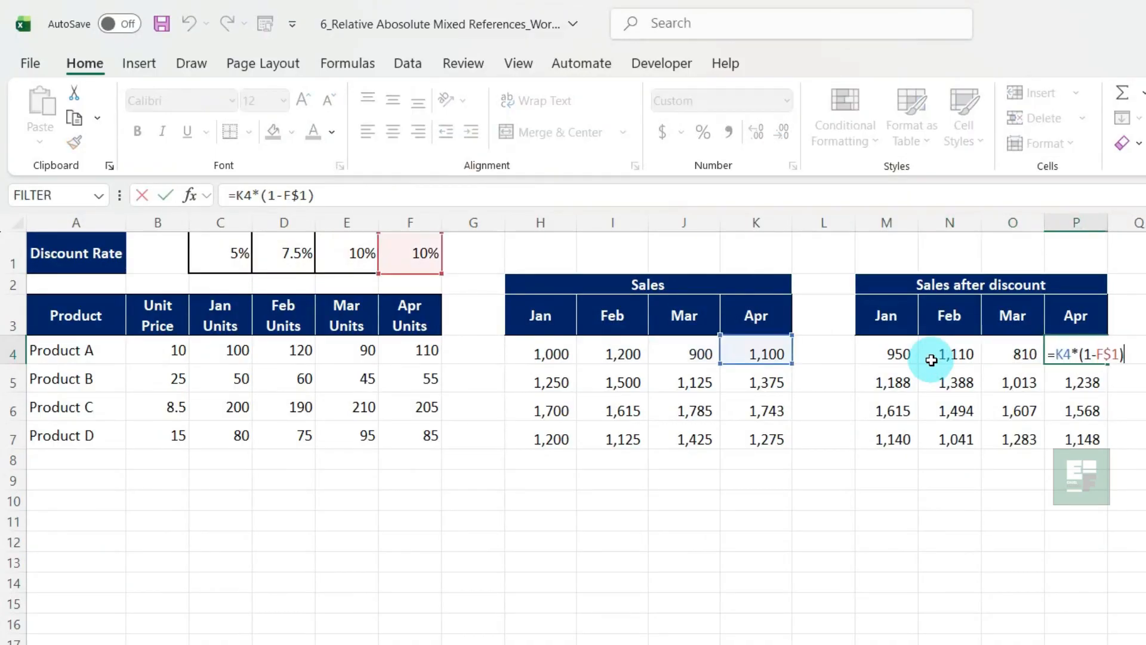
{"action": "key", "text": "Escape"}
{"action": "key", "text": "Down"}
{"action": "key", "text": "F2"}
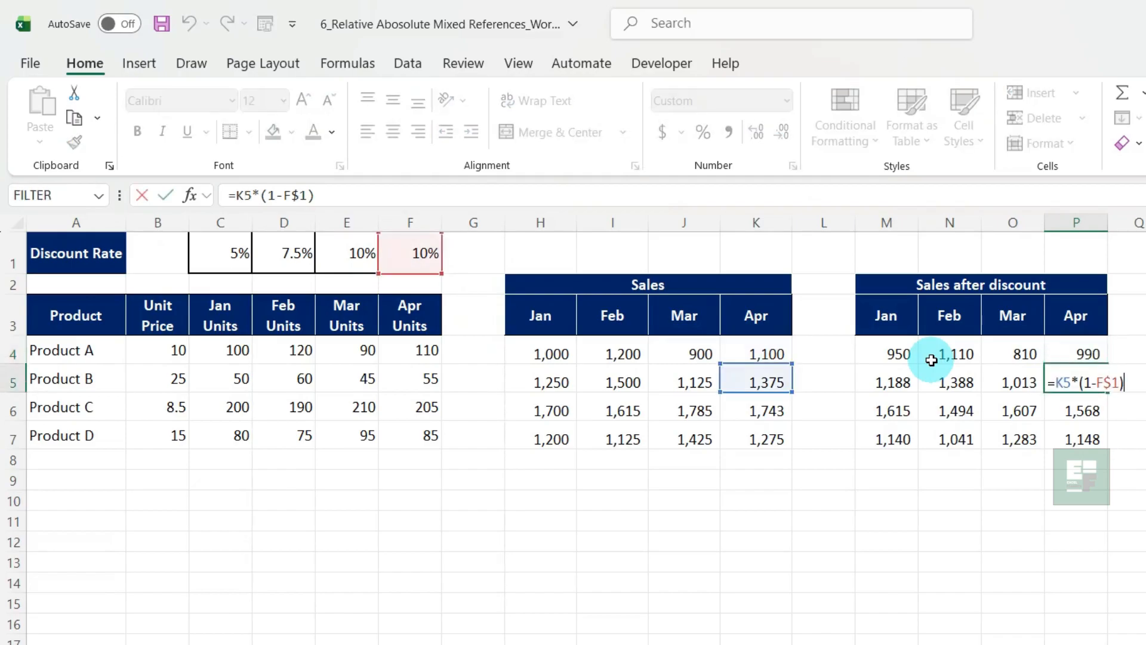
{"action": "key", "text": "Escape"}
{"action": "key", "text": "Down"}
{"action": "key", "text": "F2"}
{"action": "key", "text": "Escape"}
{"action": "key", "text": "Down"}
{"action": "key", "text": "F2"}
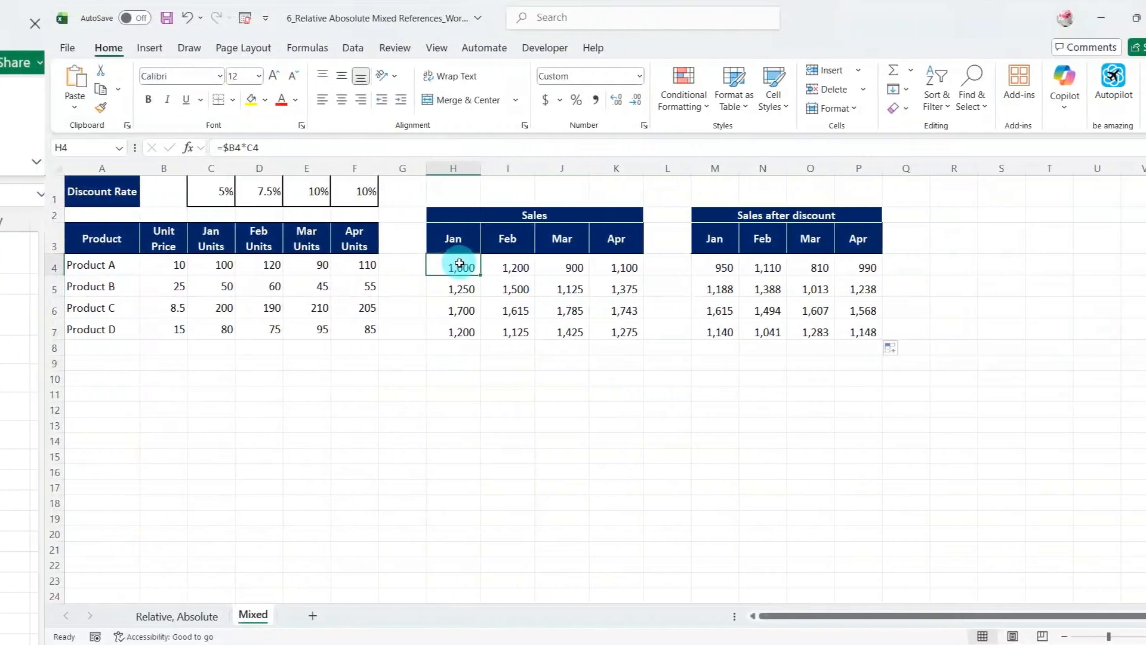
Examine the column-locked unit price reference in the Jan sales formula in H4
{"action": "key", "text": "F2"}
{"action": "left_click", "coordinate": [192, 147]}
{"action": "left_click_drag", "start_coordinate": [191, 147], "coordinate": [171, 146]}
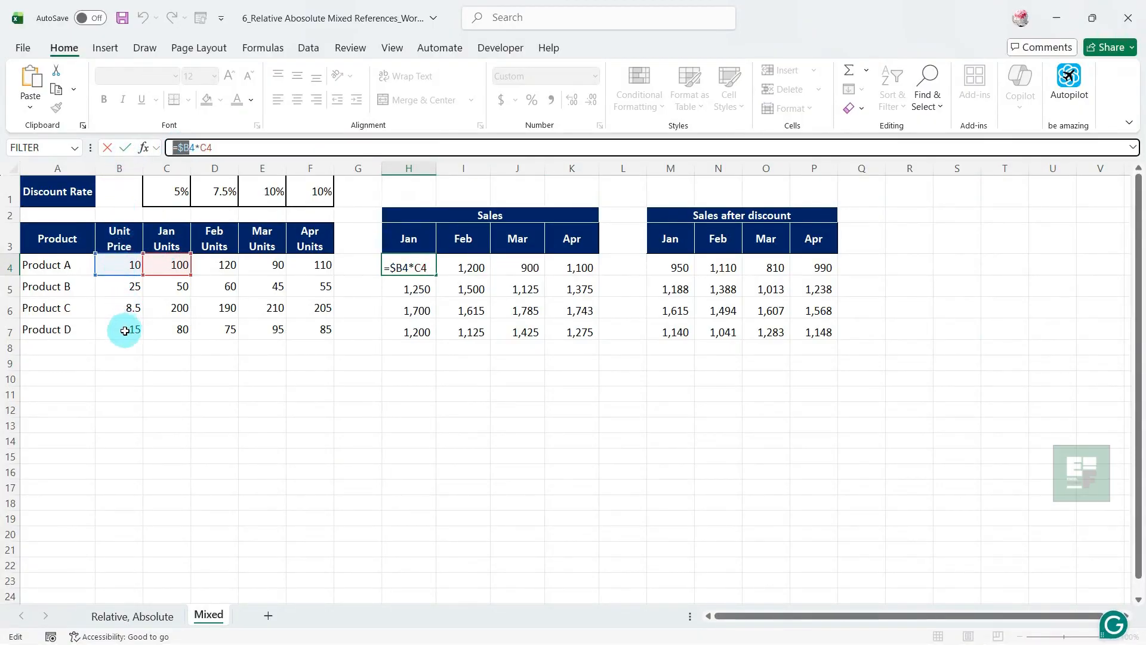
{"action": "key", "text": "Escape"}
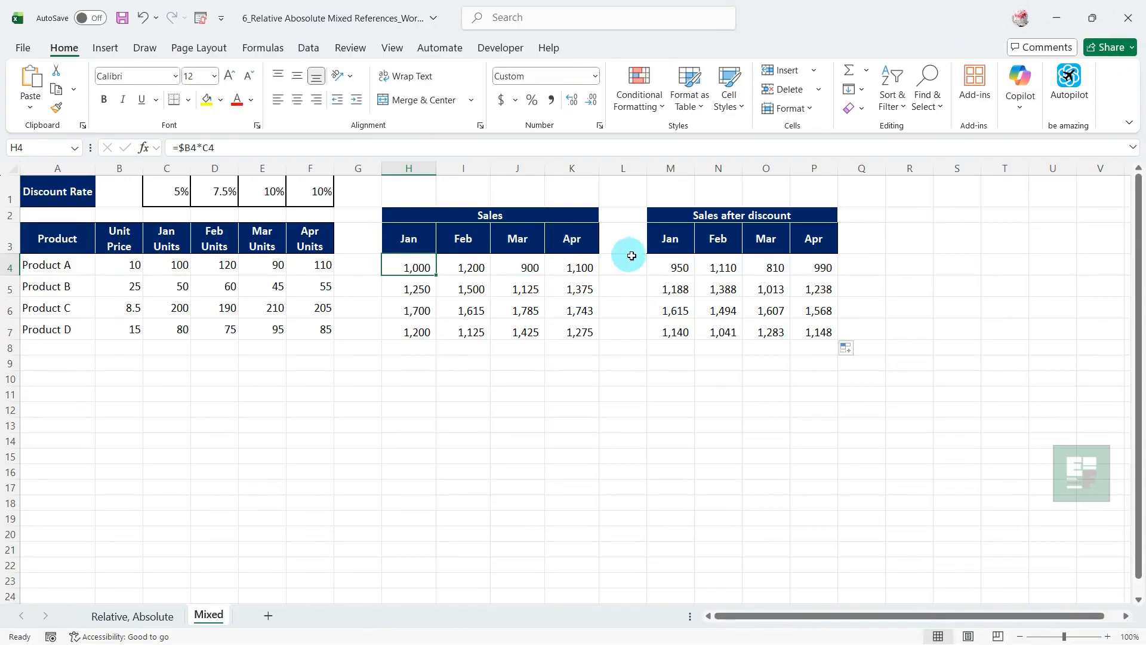
Cycle the discount rate reference in M4's formula through its mixed, relative and absolute forms, ending on C$1
{"action": "left_click", "coordinate": [670, 261]}
{"action": "double_click", "coordinate": [670, 263]}
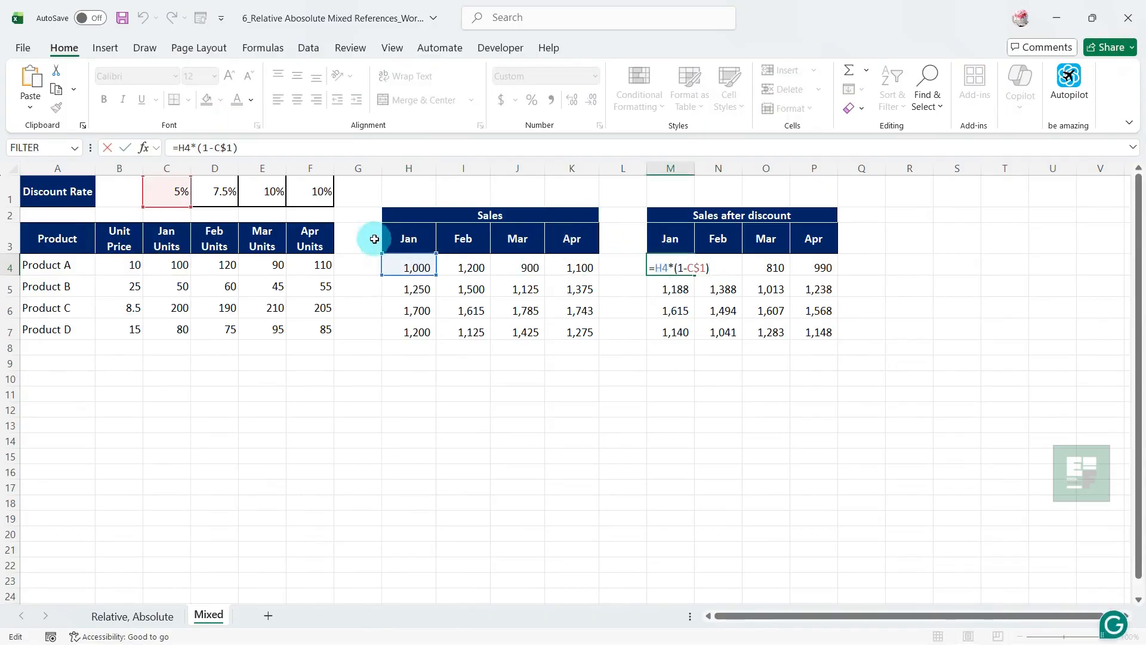
{"action": "left_click_drag", "start_coordinate": [234, 149], "coordinate": [221, 148]}
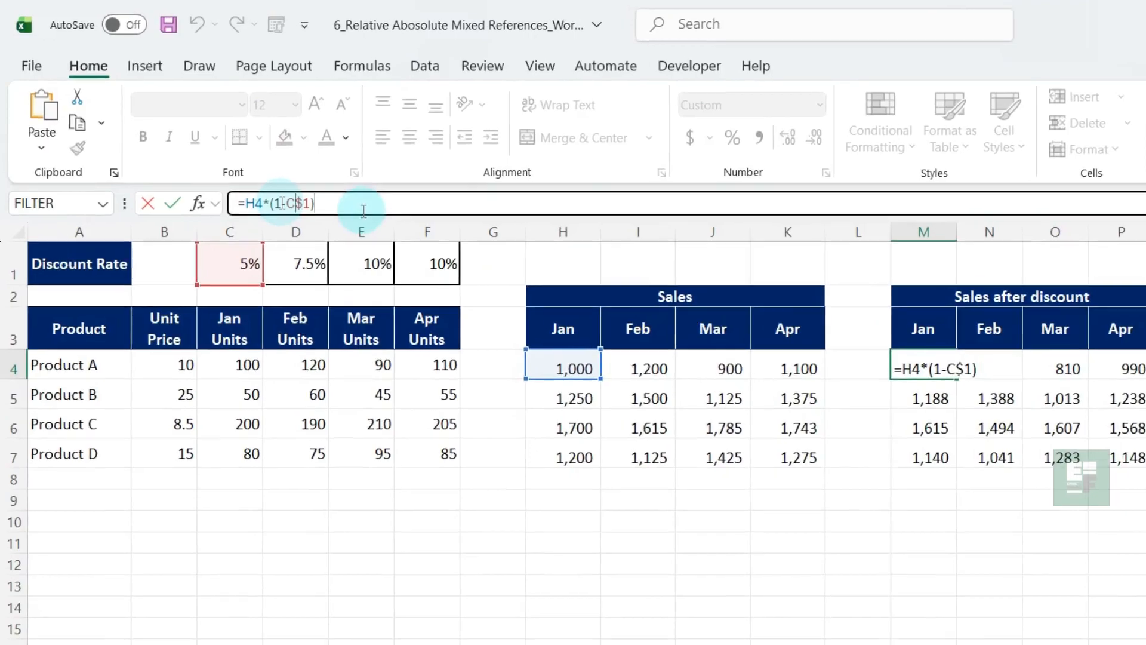
{"action": "key", "text": "F4"}
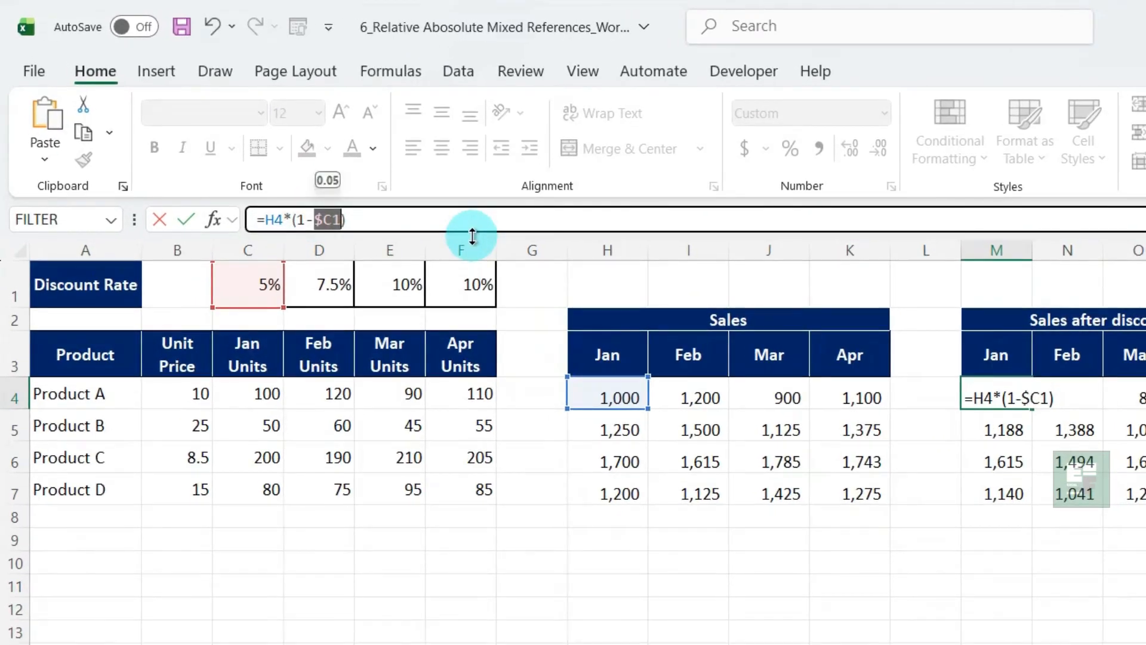
{"action": "key", "text": "F4"}
{"action": "key", "text": "F4"}
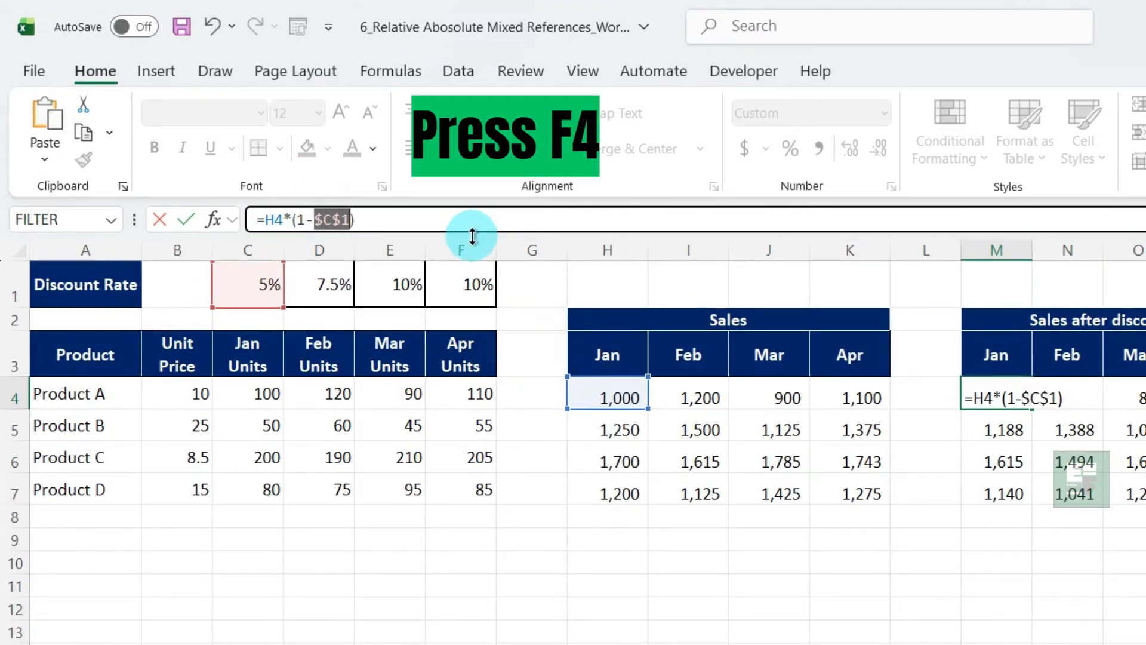
{"action": "key", "text": "F4"}
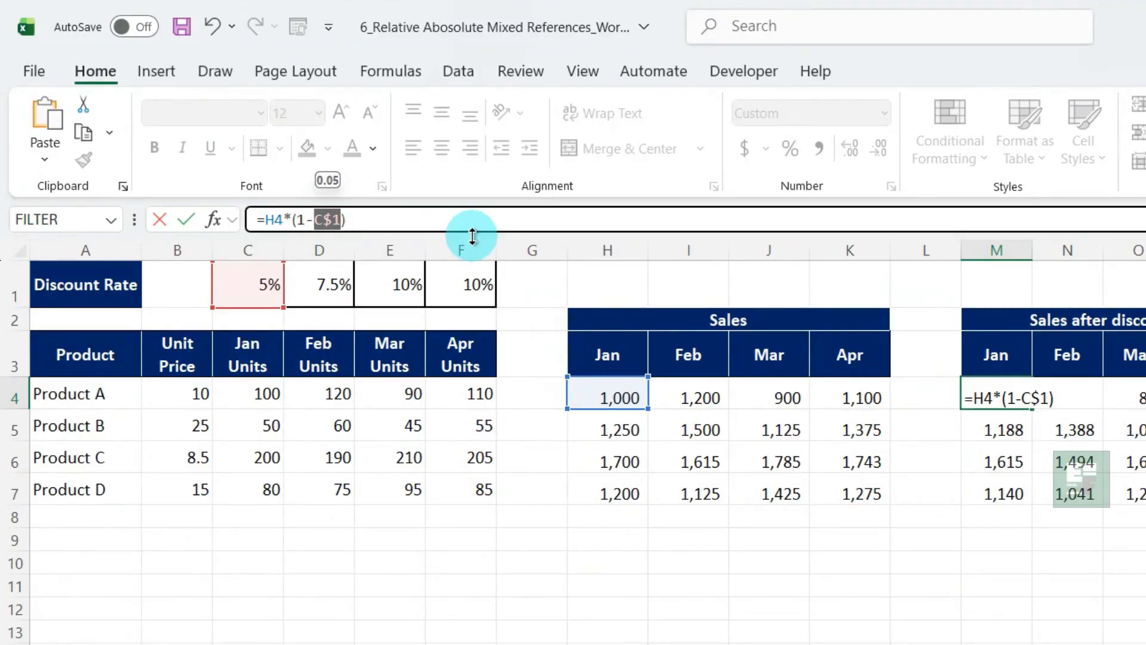
{"action": "key", "text": "ctrl+Return"}
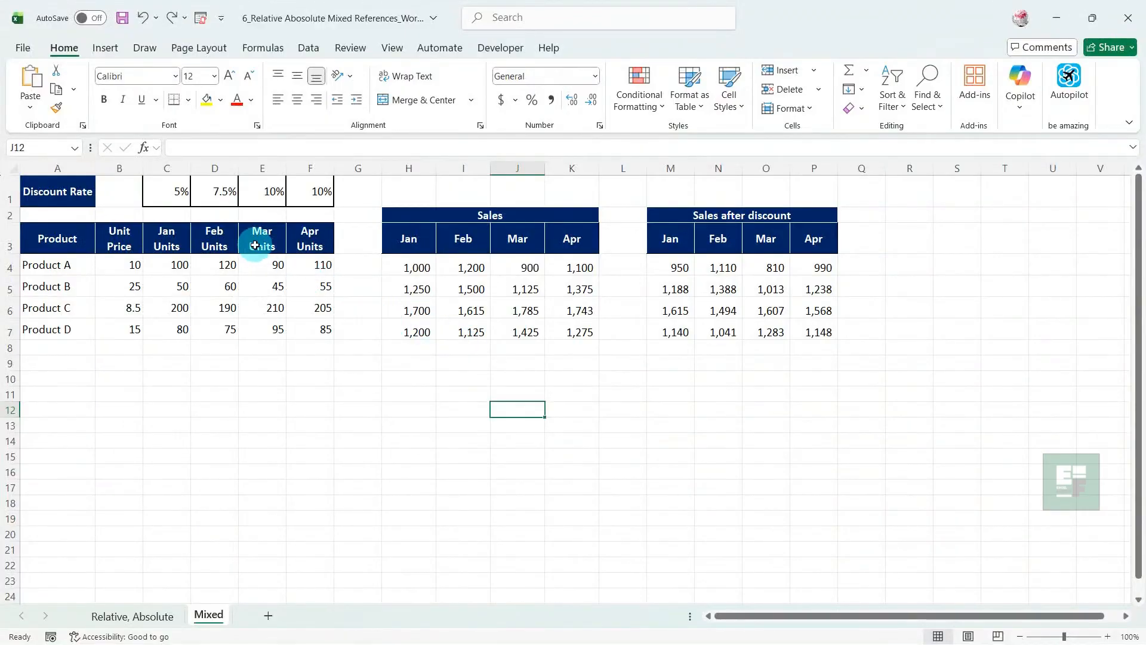
Set the Feb discount rate in D1 to 8%
{"action": "left_click", "coordinate": [219, 195]}
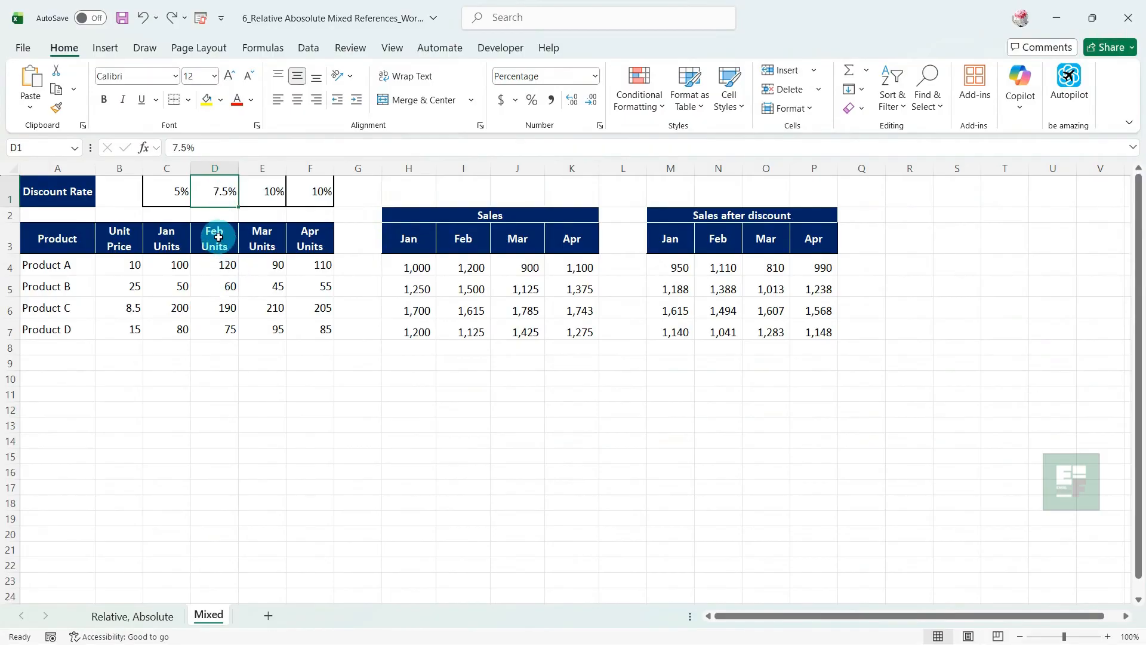
{"action": "type", "text": "8"}
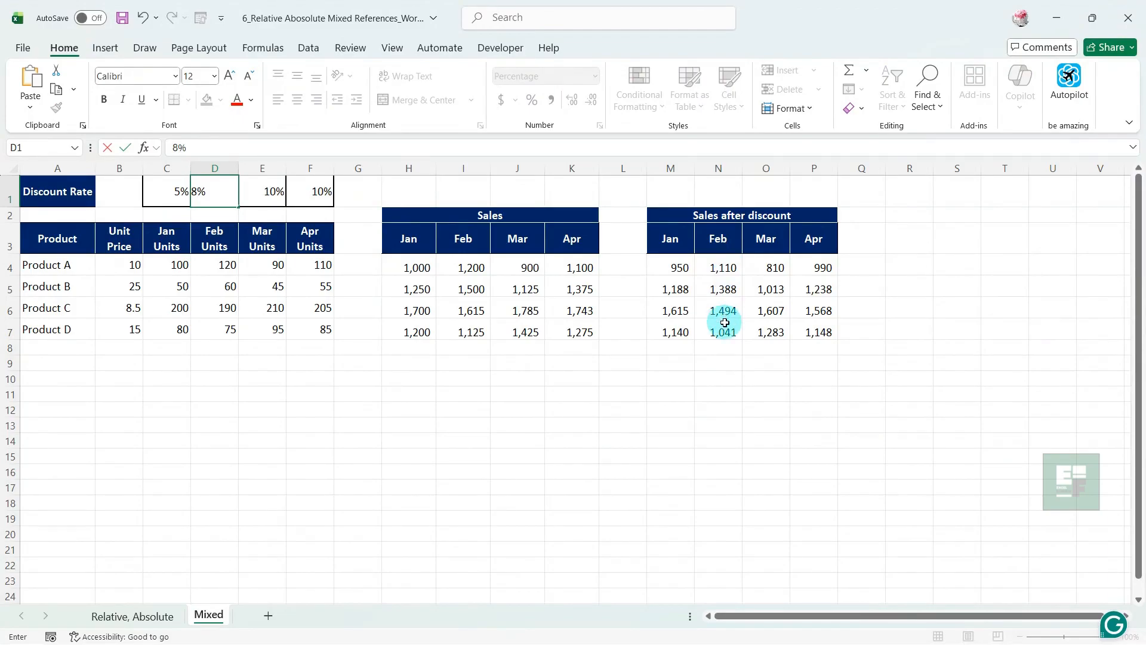
{"action": "key", "text": "Return"}
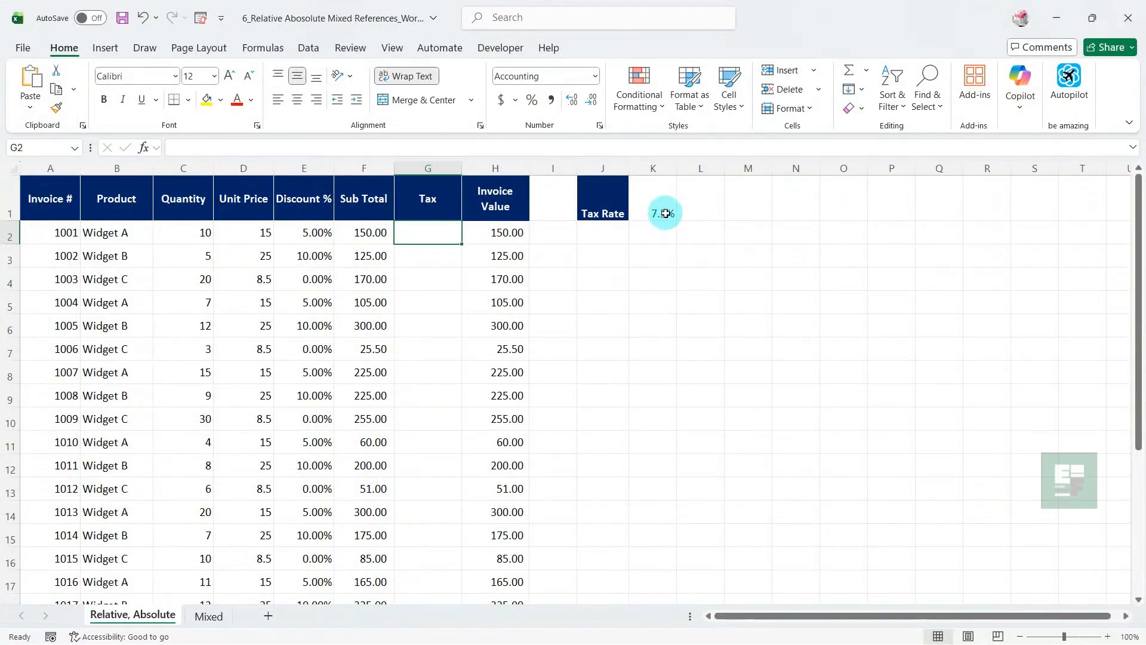
On the Relative, Absolute sheet, enter =F2*K1 in G2 for the tax and fill it down to G12
{"action": "left_click", "coordinate": [666, 213]}
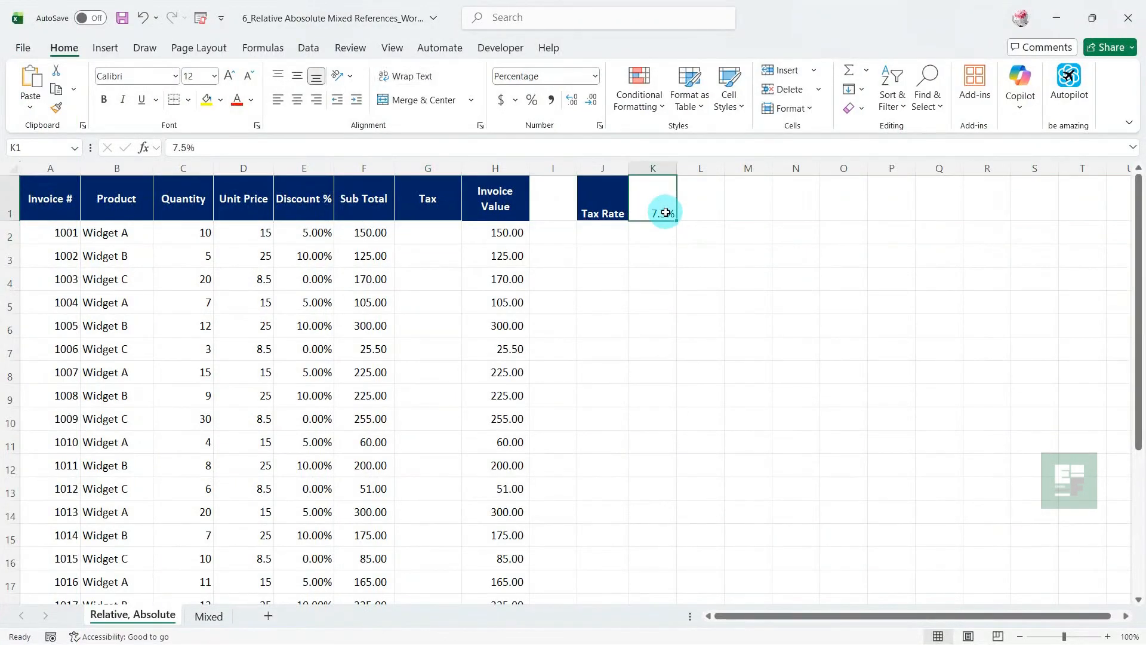
{"action": "left_click", "coordinate": [432, 231]}
{"action": "type", "text": "="}
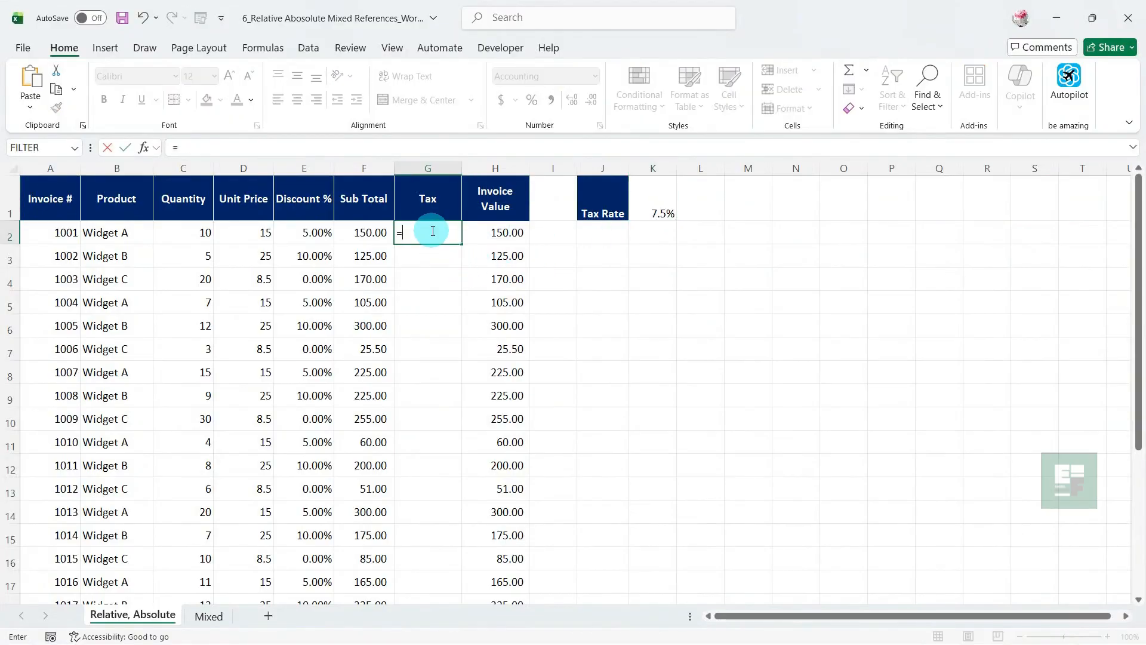
{"action": "left_click", "coordinate": [370, 230]}
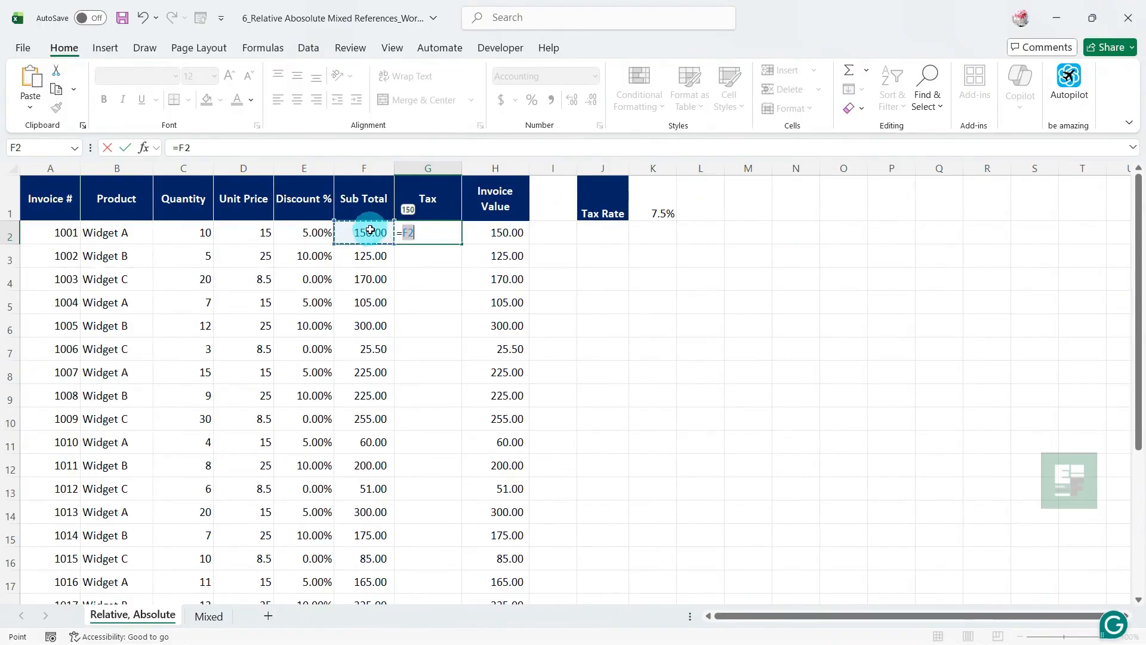
{"action": "type", "text": "*"}
{"action": "left_click", "coordinate": [666, 200]}
{"action": "key", "text": "Return"}
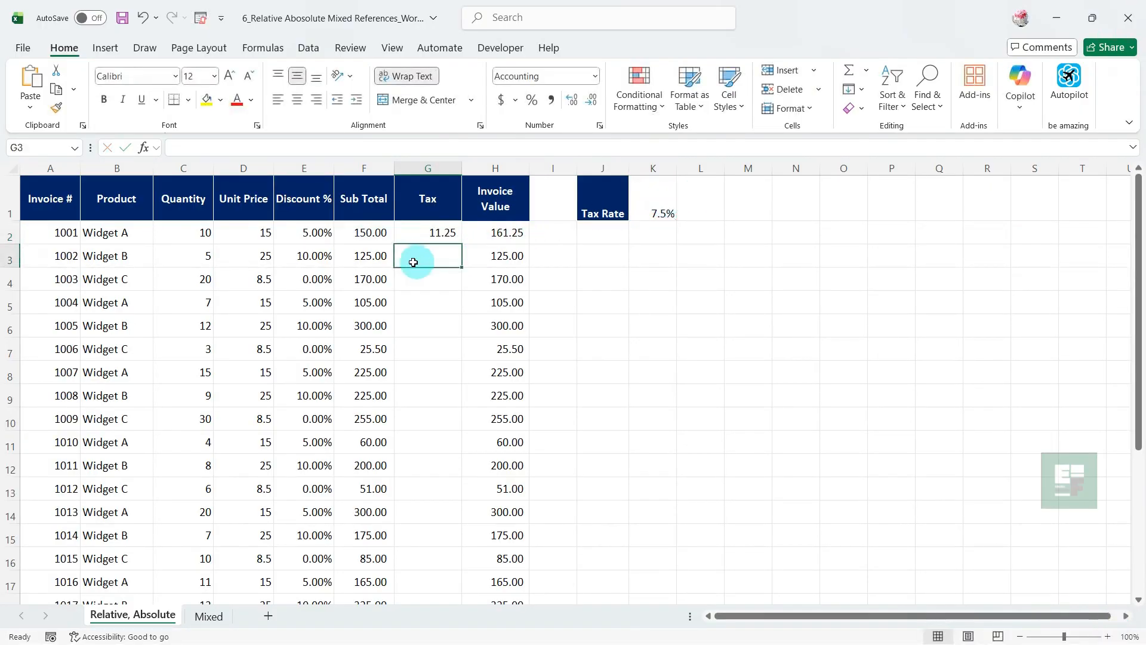
{"action": "left_click", "coordinate": [412, 234]}
{"action": "left_click_drag", "start_coordinate": [461, 244], "coordinate": [471, 475]}
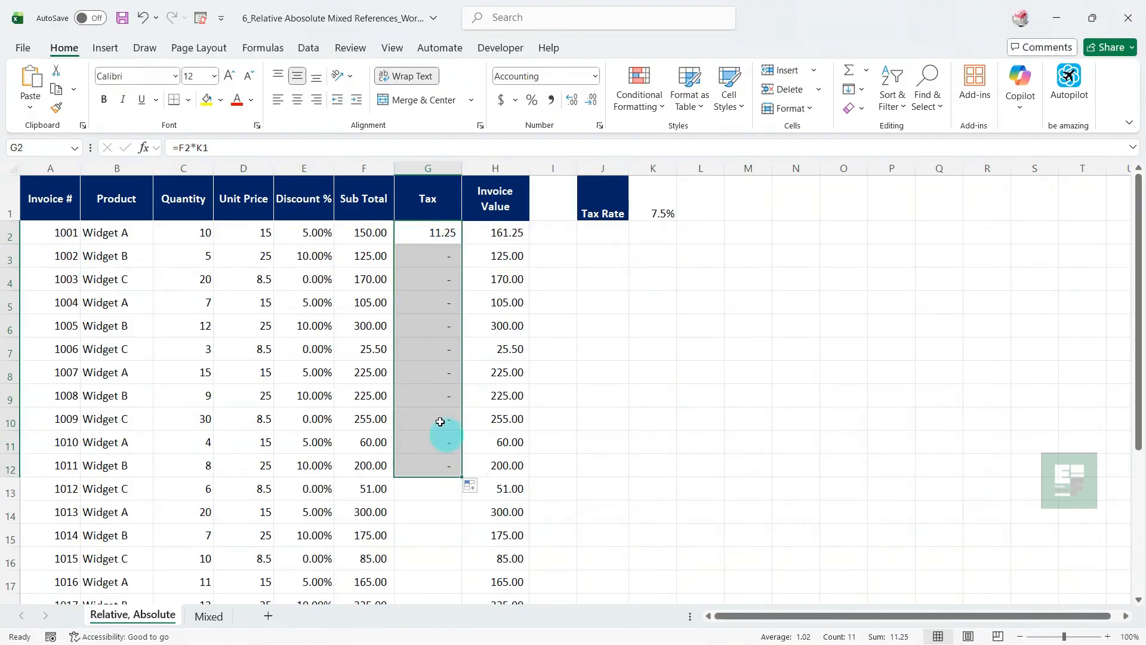
Examine the shifted tax rate references in the copied tax formulas in G3, G5 and G8
{"action": "left_click", "coordinate": [422, 258]}
{"action": "double_click", "coordinate": [424, 261]}
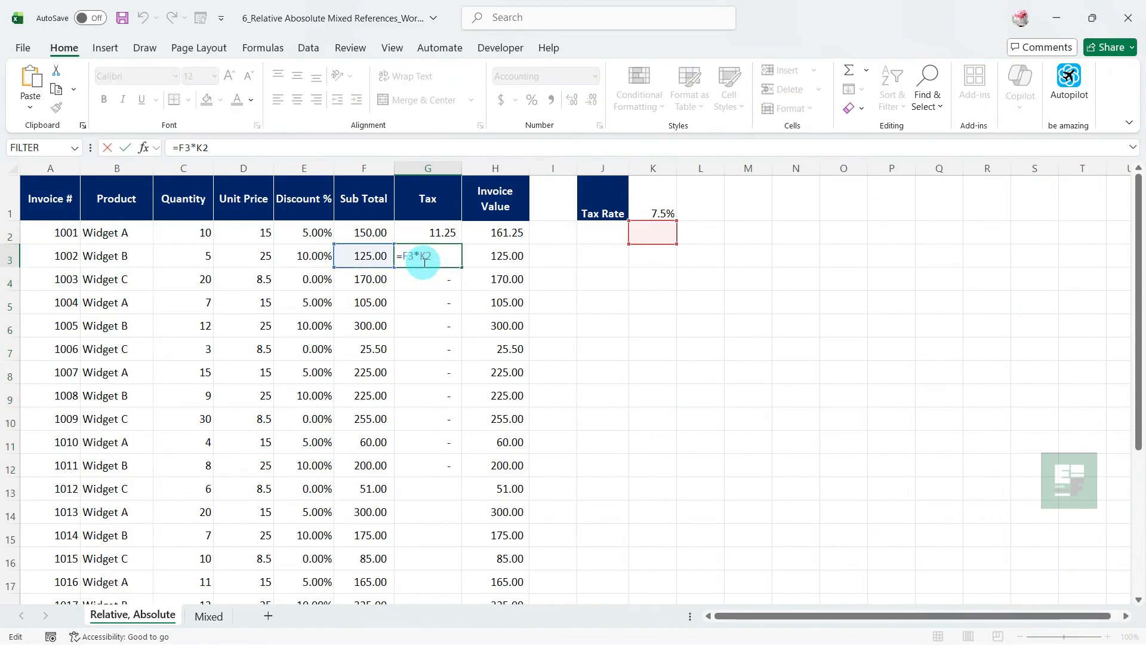
{"action": "left_click", "coordinate": [430, 302]}
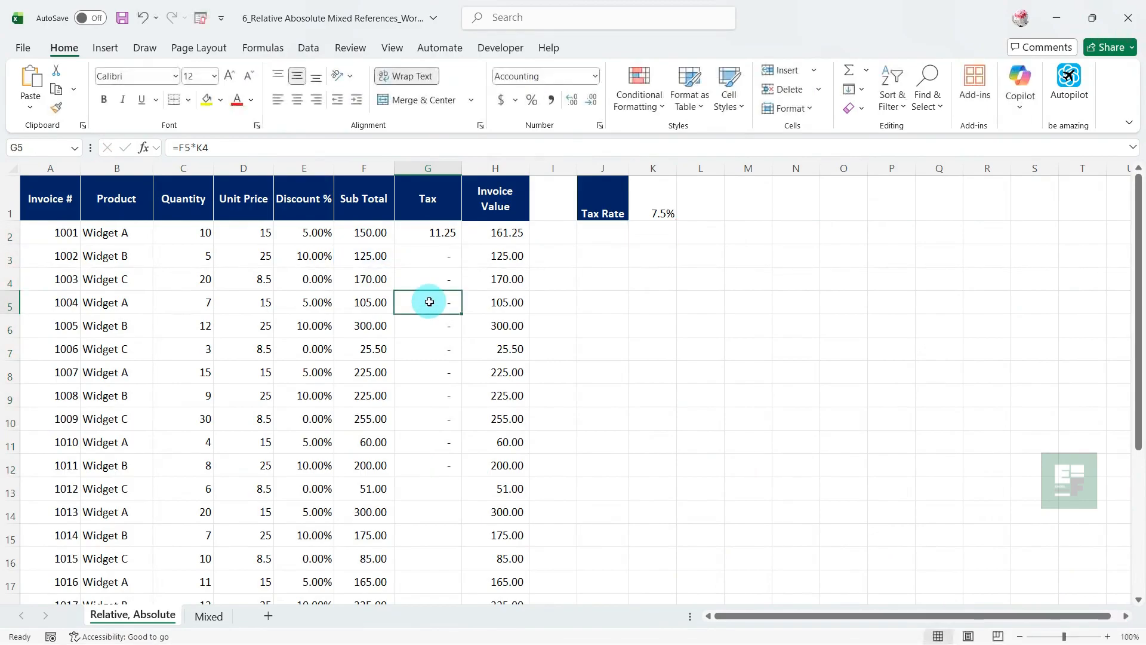
{"action": "double_click", "coordinate": [429, 302]}
{"action": "left_click", "coordinate": [422, 375]}
{"action": "double_click", "coordinate": [425, 381]}
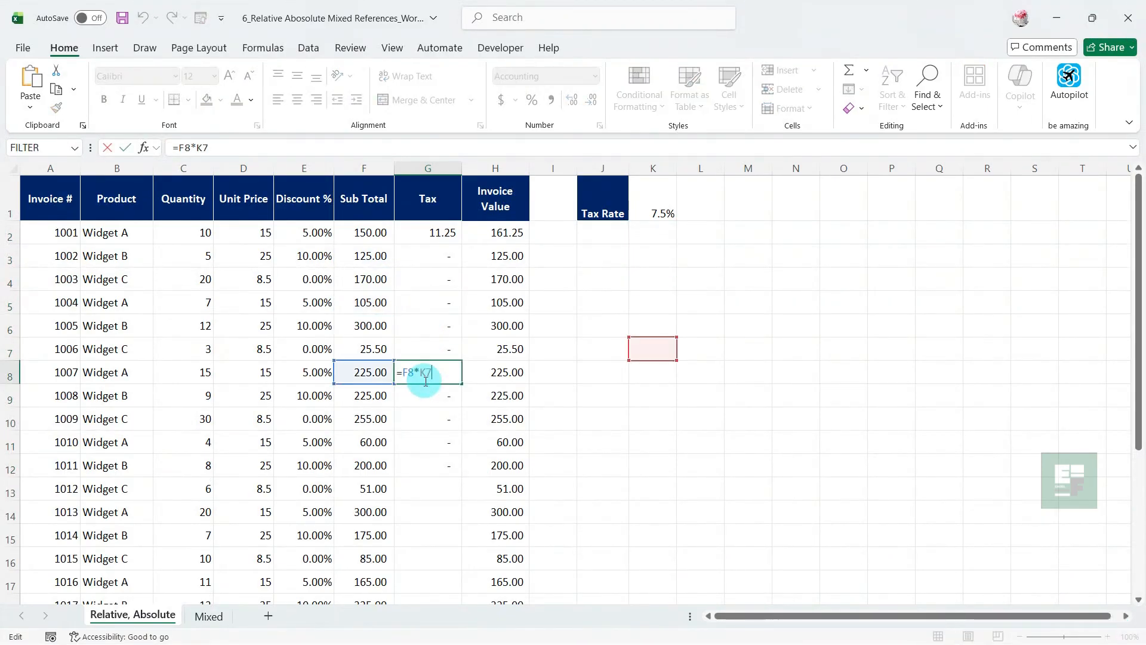
{"action": "key", "text": "Escape"}
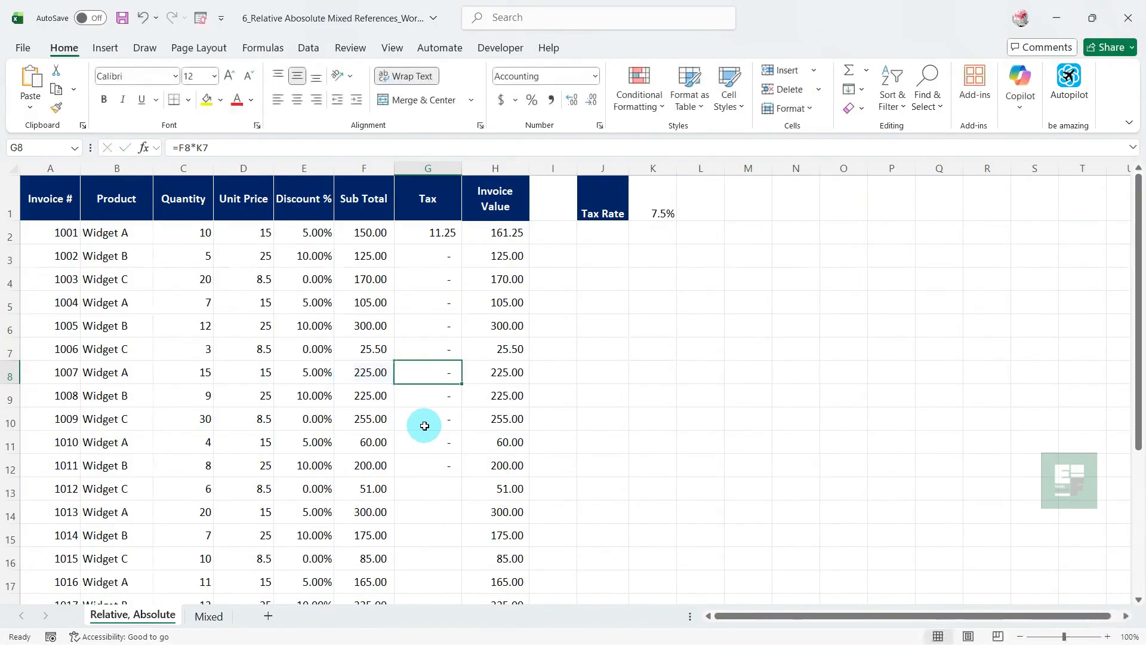
Make the tax rate reference in G2 absolute as =F2*$K$1 and fill the formula down to G14
{"action": "left_click", "coordinate": [428, 235]}
{"action": "double_click", "coordinate": [429, 235]}
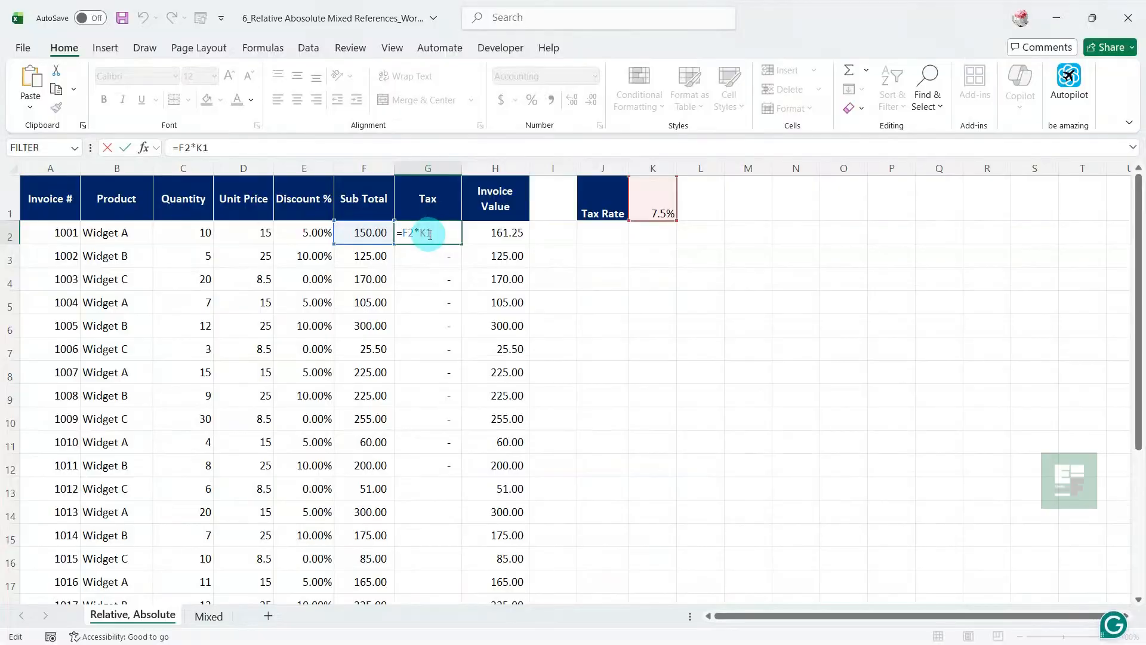
{"action": "left_click", "coordinate": [217, 150]}
{"action": "key", "text": "F4"}
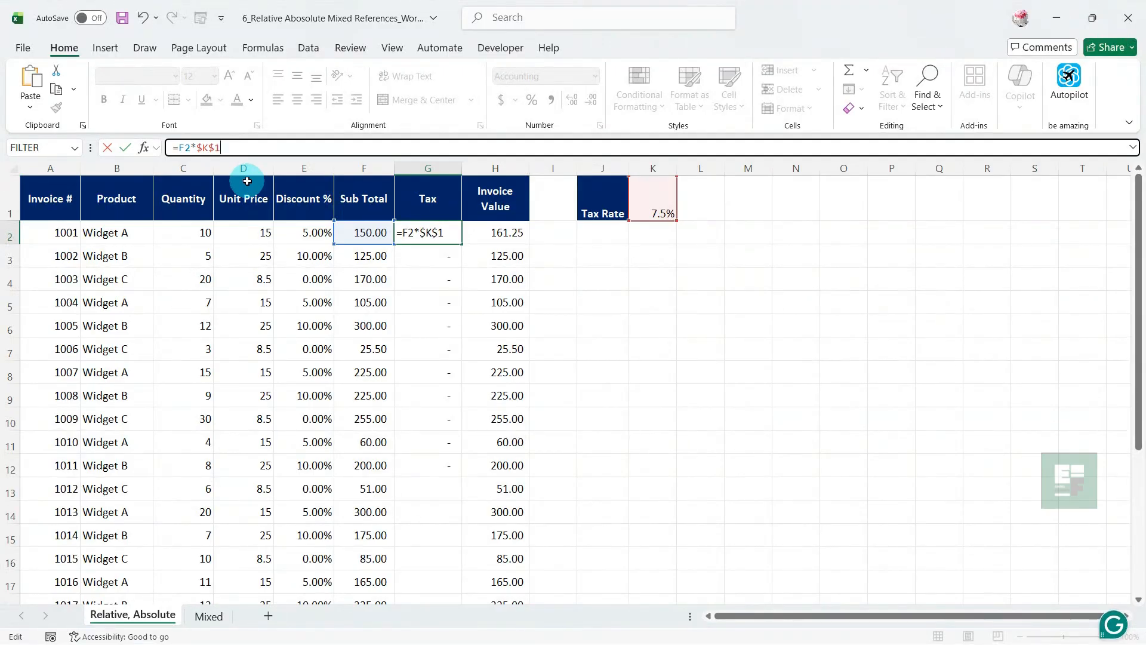
{"action": "key", "text": "Return"}
{"action": "left_click", "coordinate": [412, 237]}
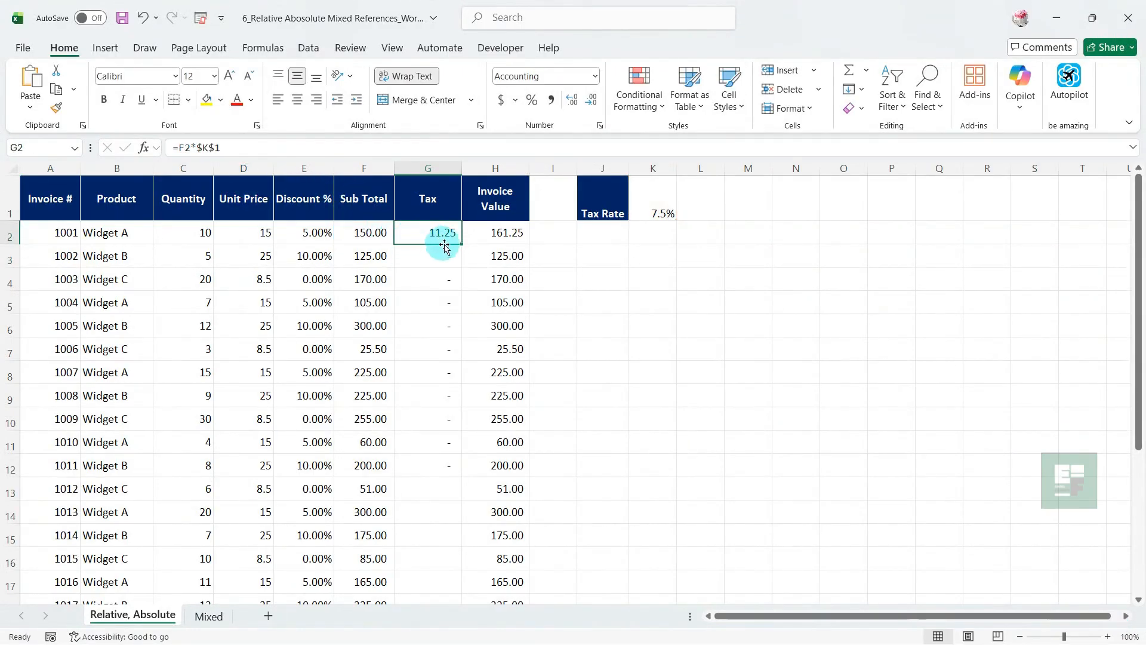
{"action": "left_click_drag", "start_coordinate": [461, 244], "coordinate": [463, 510]}
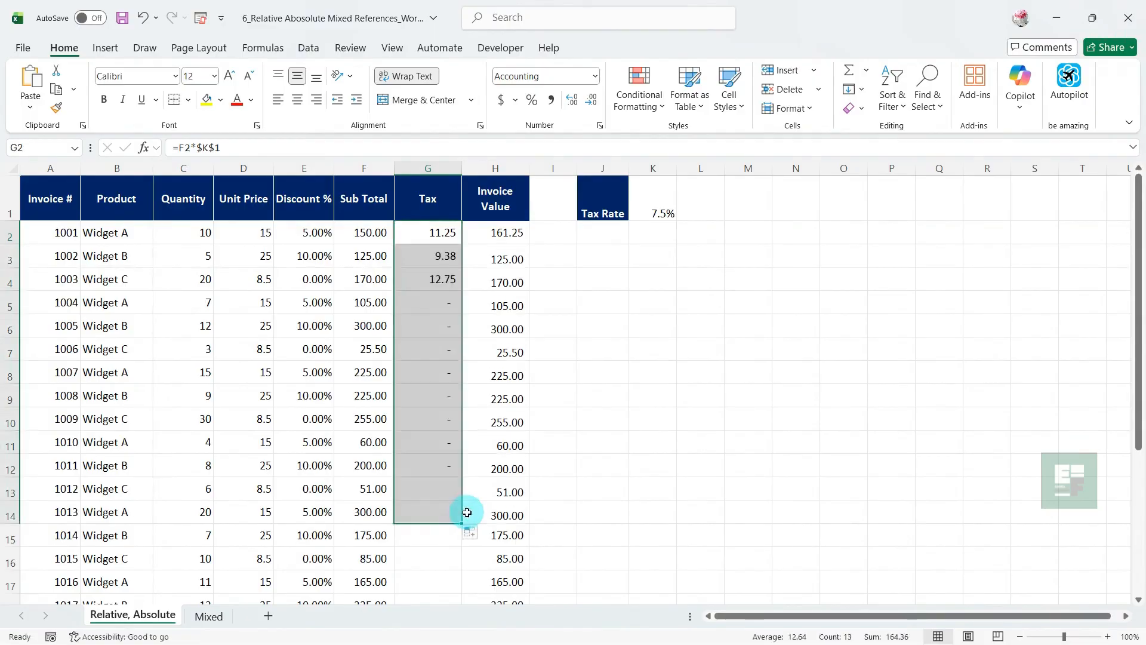
Examine the cell references in the copied tax formulas in G3 and G4
{"action": "left_click", "coordinate": [443, 248]}
{"action": "double_click", "coordinate": [443, 248]}
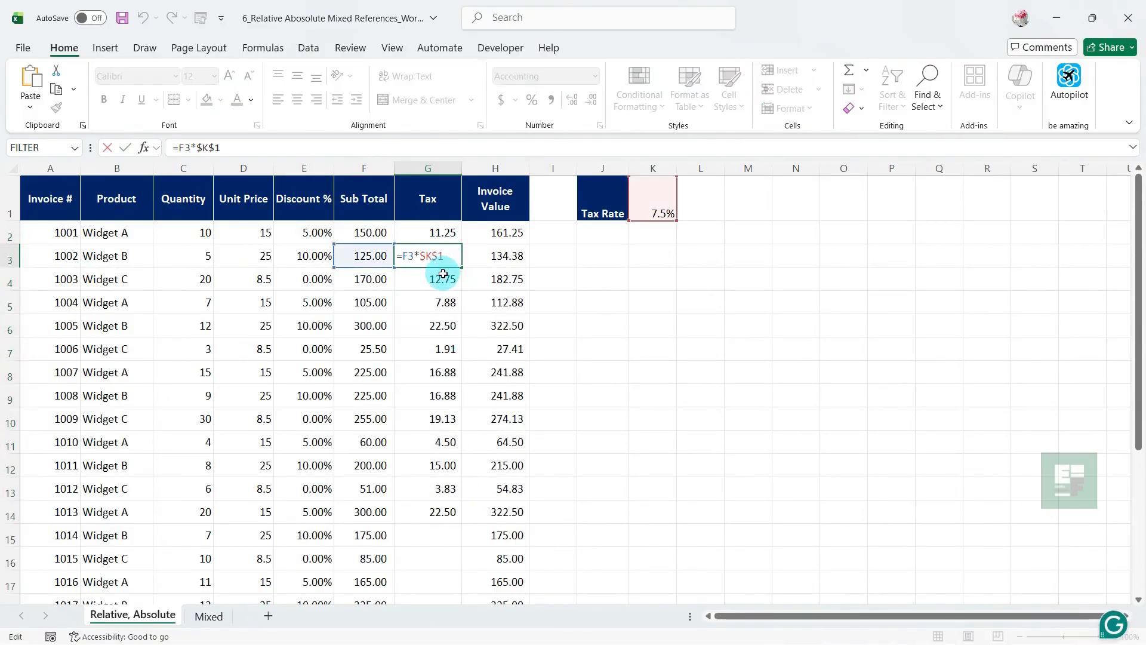
{"action": "key", "text": "Escape"}
{"action": "left_click", "coordinate": [442, 278]}
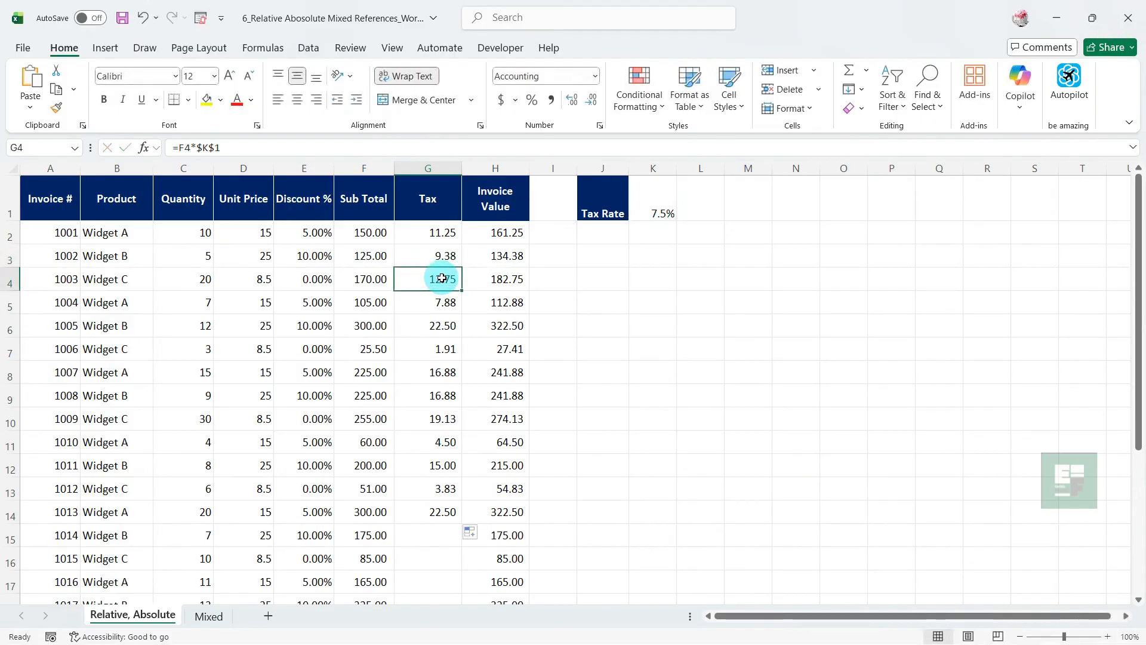
{"action": "double_click", "coordinate": [442, 278]}
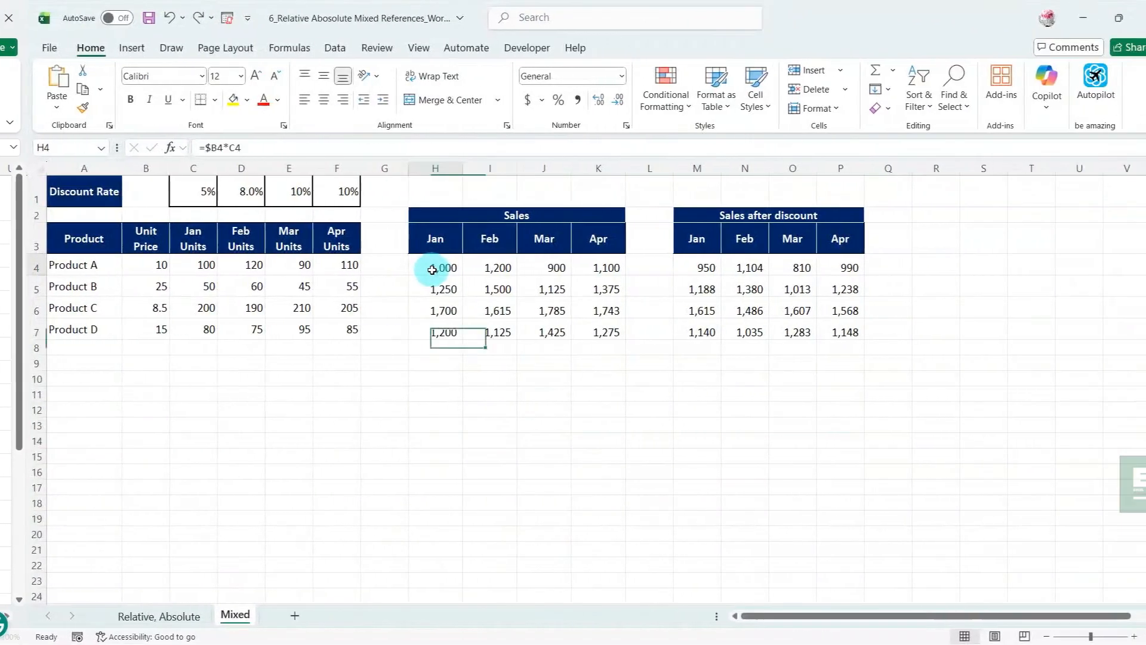
On the Mixed sheet, change the Jan sales formula in H4 to =$B$4*C4 and fill it down to H7
{"action": "left_click", "coordinate": [438, 270]}
{"action": "double_click", "coordinate": [406, 270]}
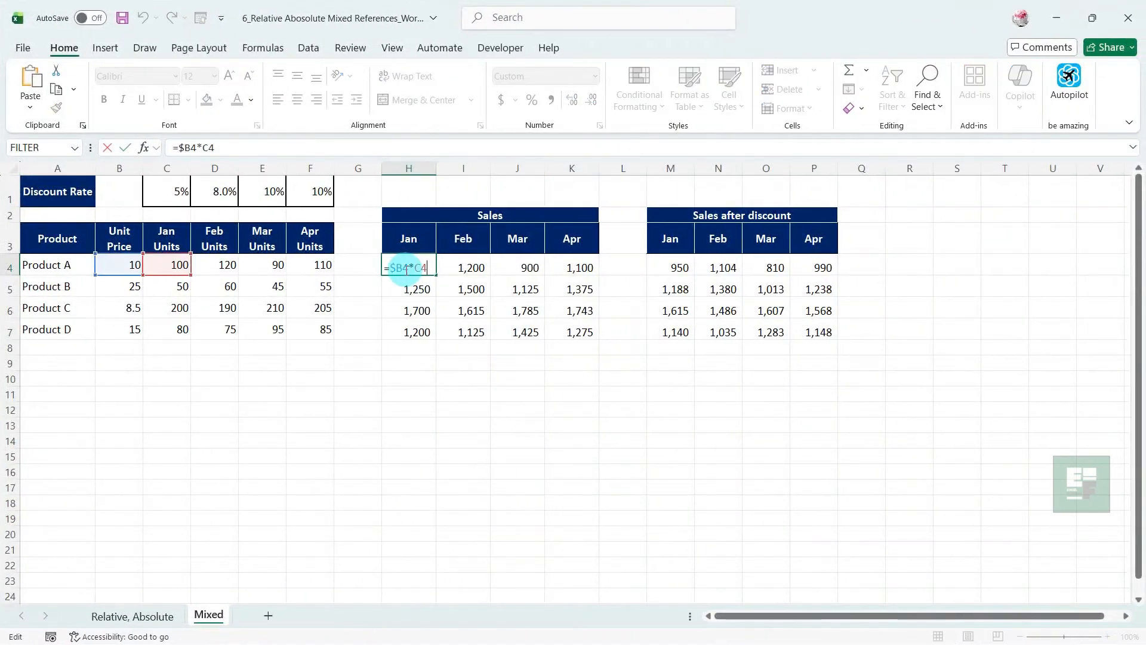
{"action": "left_click", "coordinate": [190, 147]}
{"action": "key", "text": "F4"}
{"action": "key", "text": "F4"}
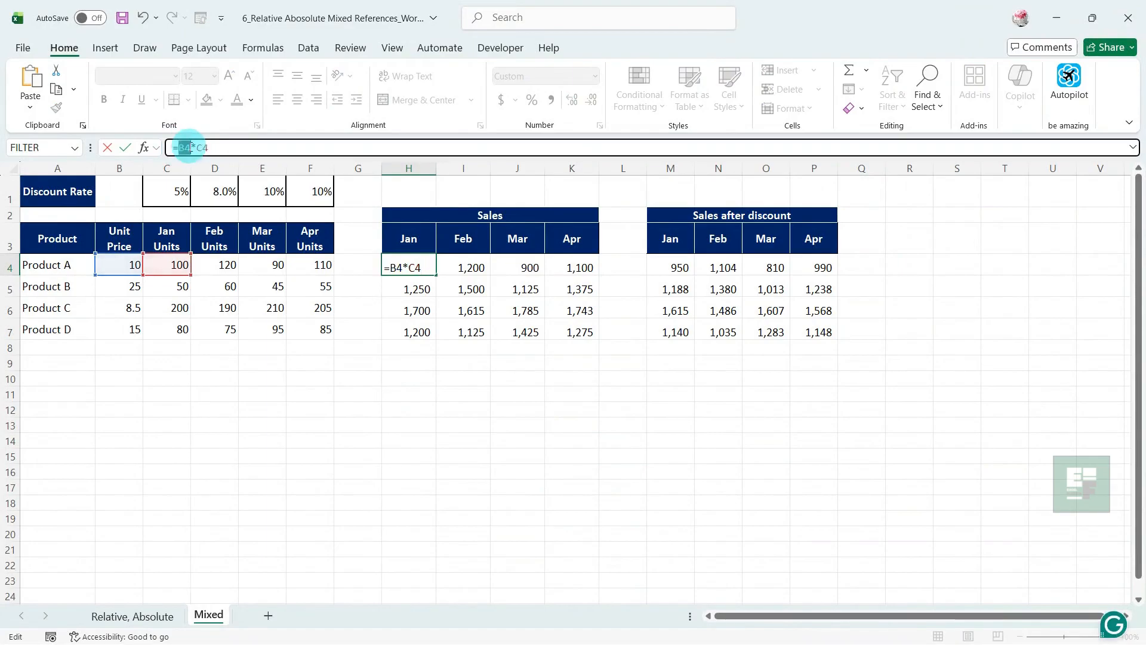
{"action": "key", "text": "Return"}
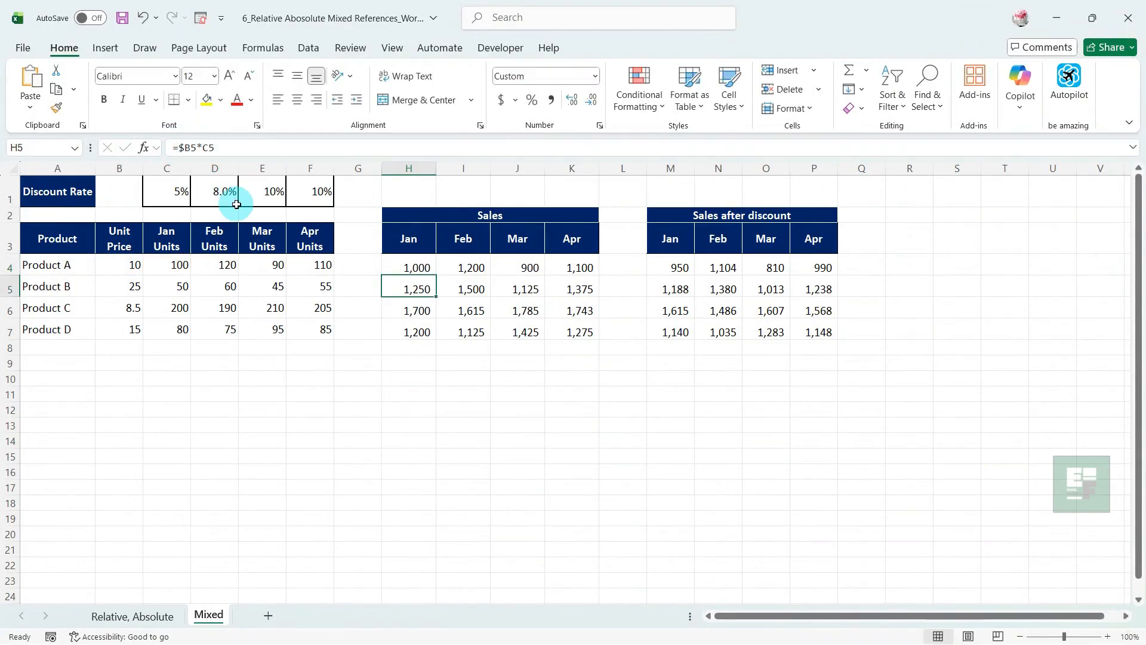
{"action": "left_click", "coordinate": [420, 267]}
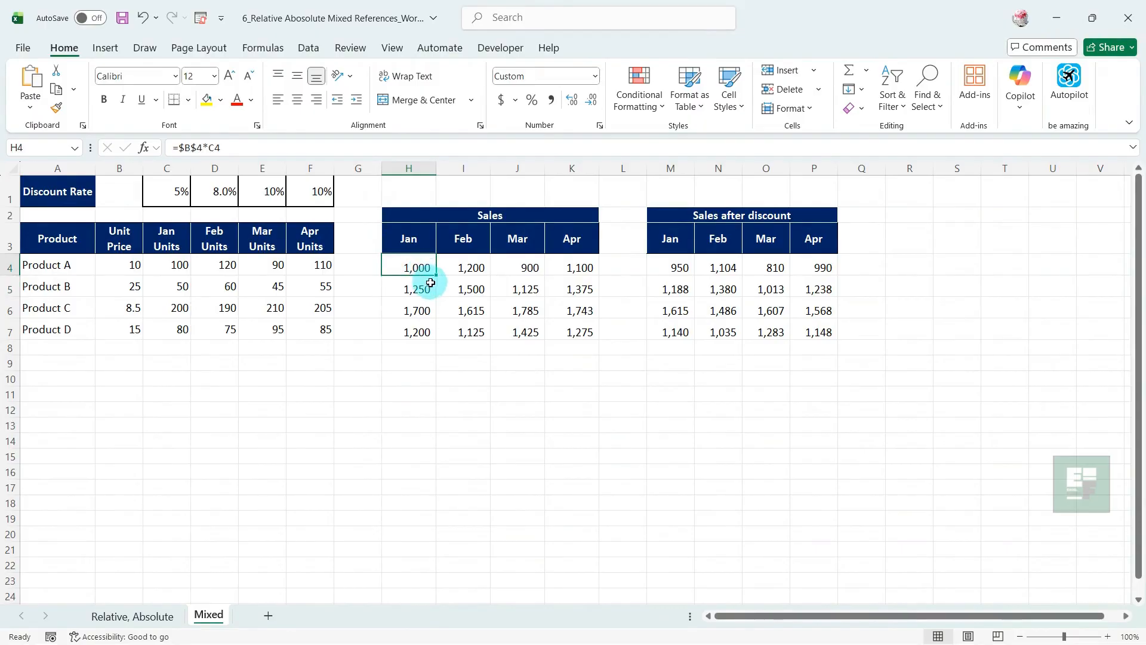
{"action": "left_click_drag", "start_coordinate": [436, 278], "coordinate": [440, 332]}
{"action": "left_click", "coordinate": [423, 368]}
Examine which unit price cell the copied Jan sales formulas in H5 and H6 refer to
{"action": "double_click", "coordinate": [417, 289]}
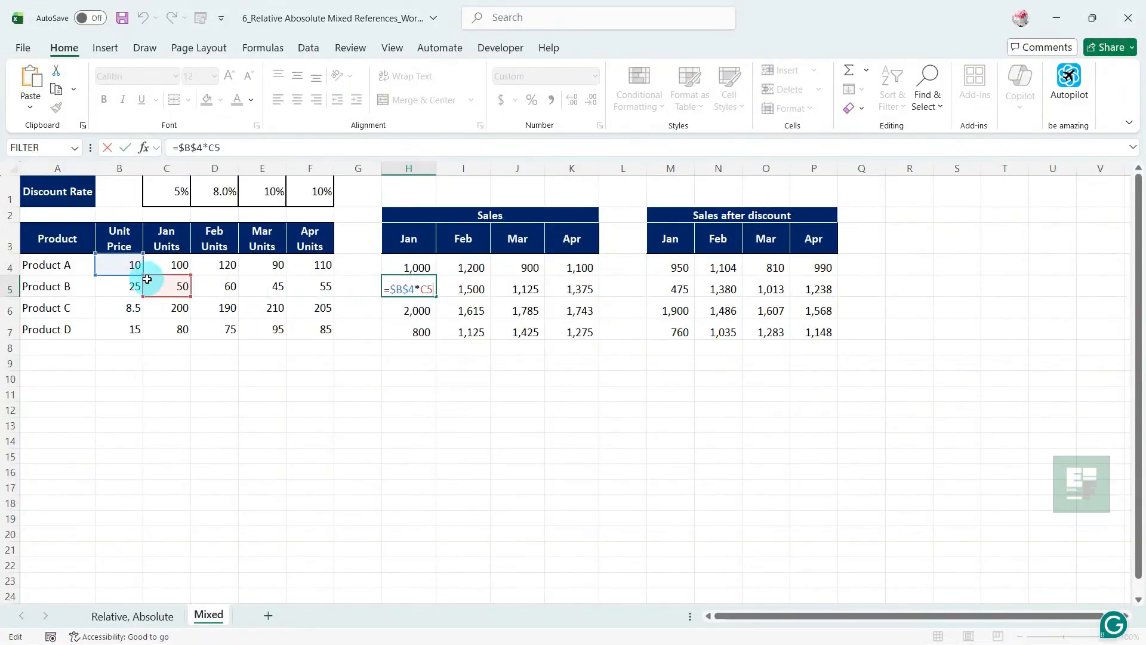
{"action": "key", "text": "Escape"}
{"action": "key", "text": "Down"}
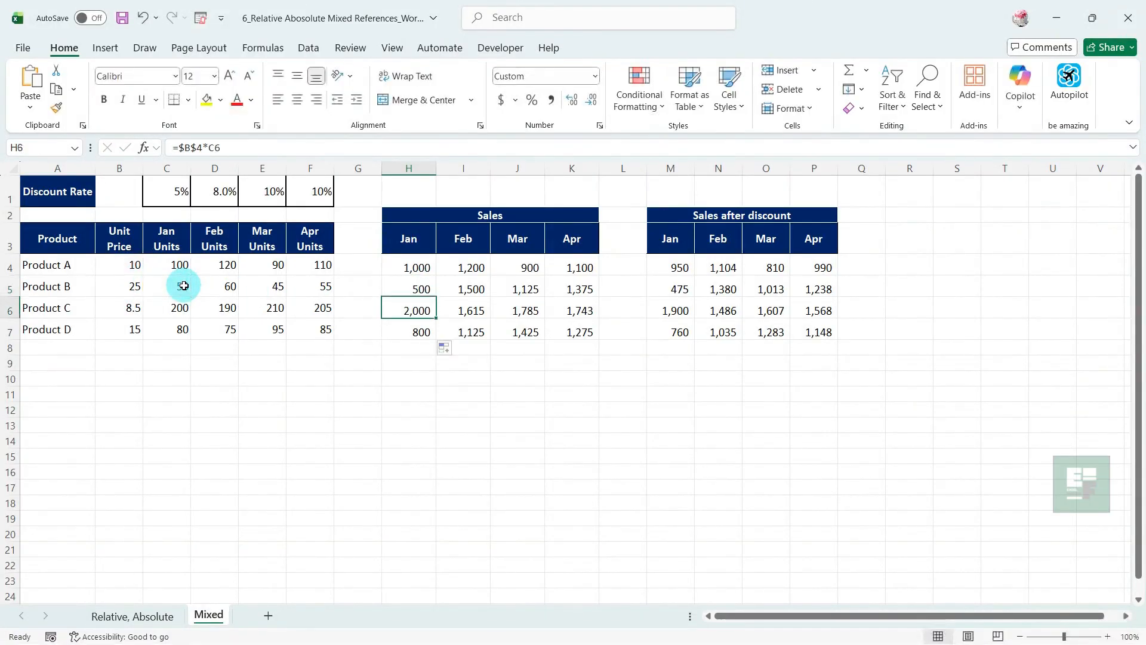
{"action": "key", "text": "F2"}
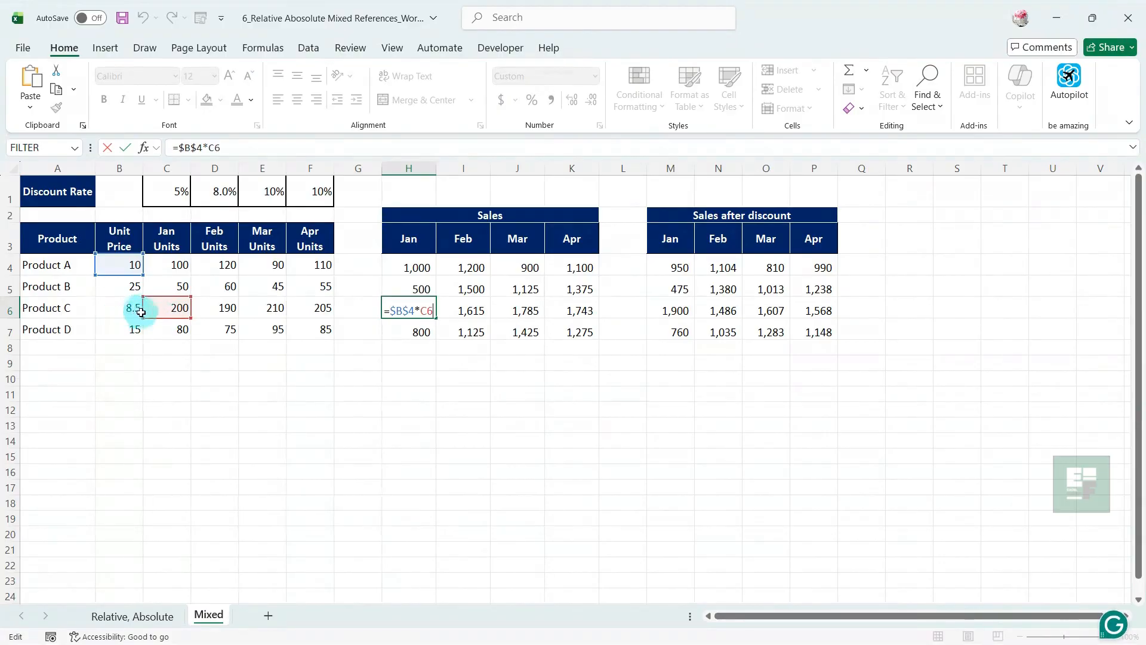
{"action": "key", "text": "Escape"}
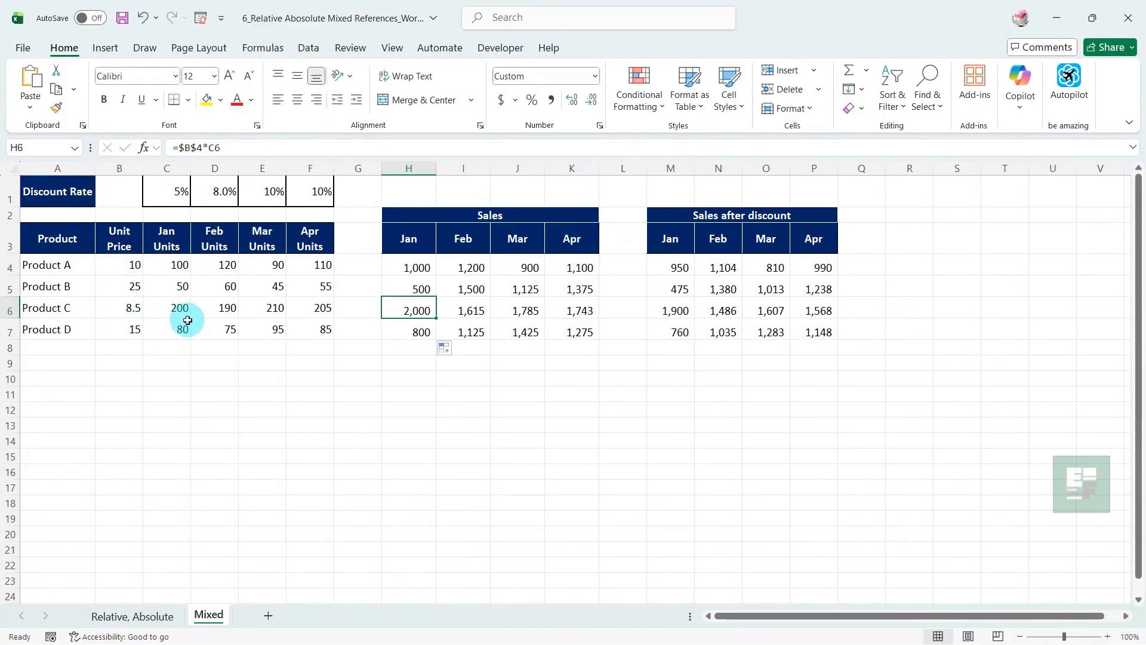
Switch the unit price reference in H4 to the mixed form =$B4*C4 and fill the formula down to H7
{"action": "left_click", "coordinate": [411, 264]}
{"action": "key", "text": "F2"}
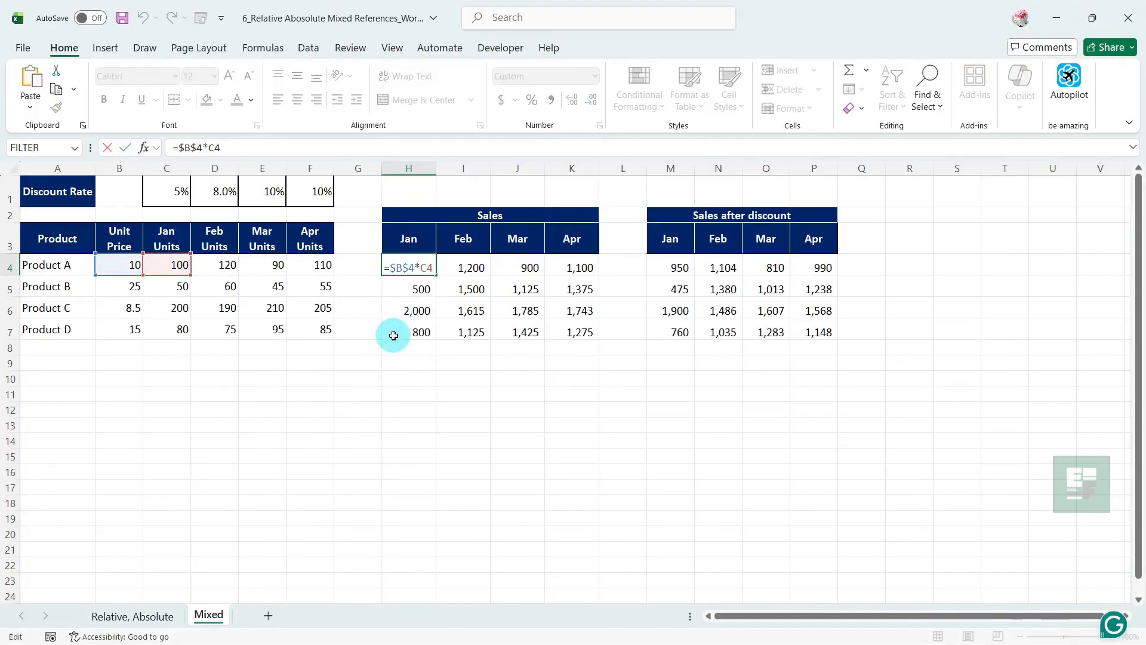
{"action": "left_click", "coordinate": [189, 147]}
{"action": "key", "text": "F4"}
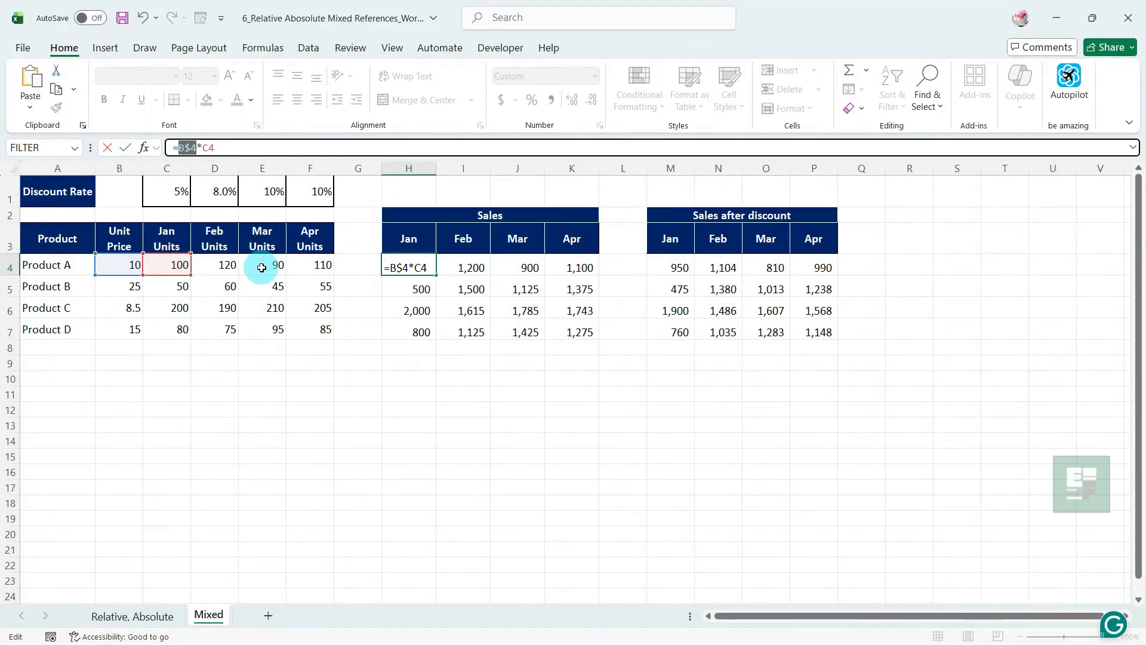
{"action": "key", "text": "F4"}
{"action": "key", "text": "Return"}
{"action": "left_click", "coordinate": [409, 267]}
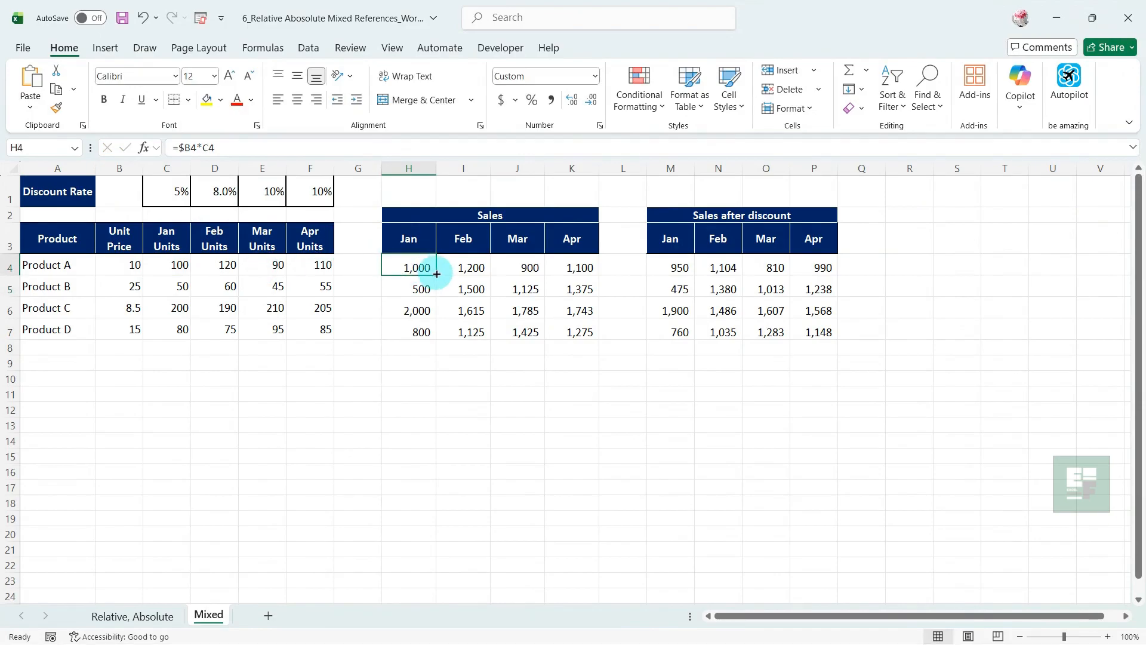
{"action": "left_click_drag", "start_coordinate": [438, 275], "coordinate": [434, 333]}
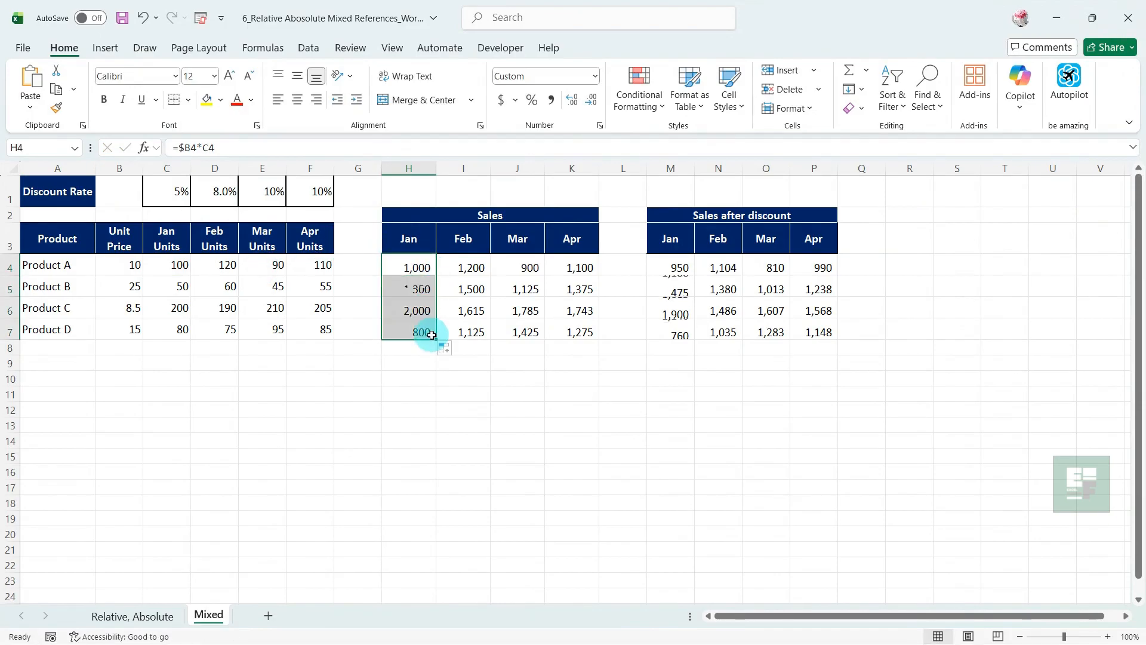
Check the unit price and units references in Product B's Jan sales formula in H5
{"action": "left_click", "coordinate": [419, 374]}
{"action": "double_click", "coordinate": [407, 291]}
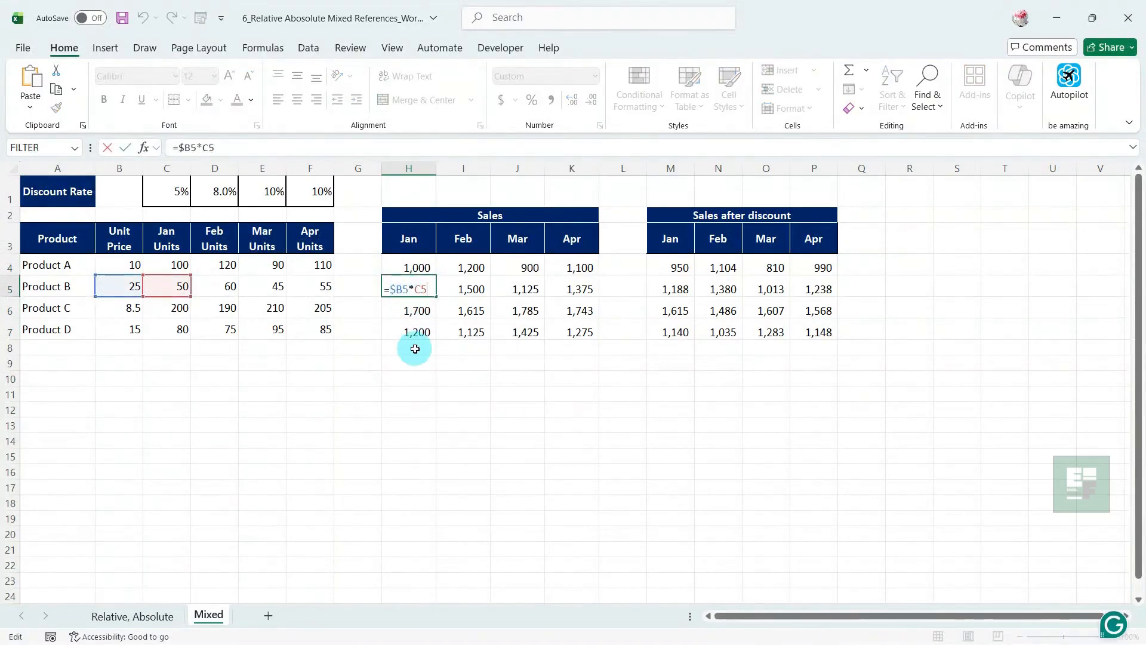
{"action": "key", "text": "Escape"}
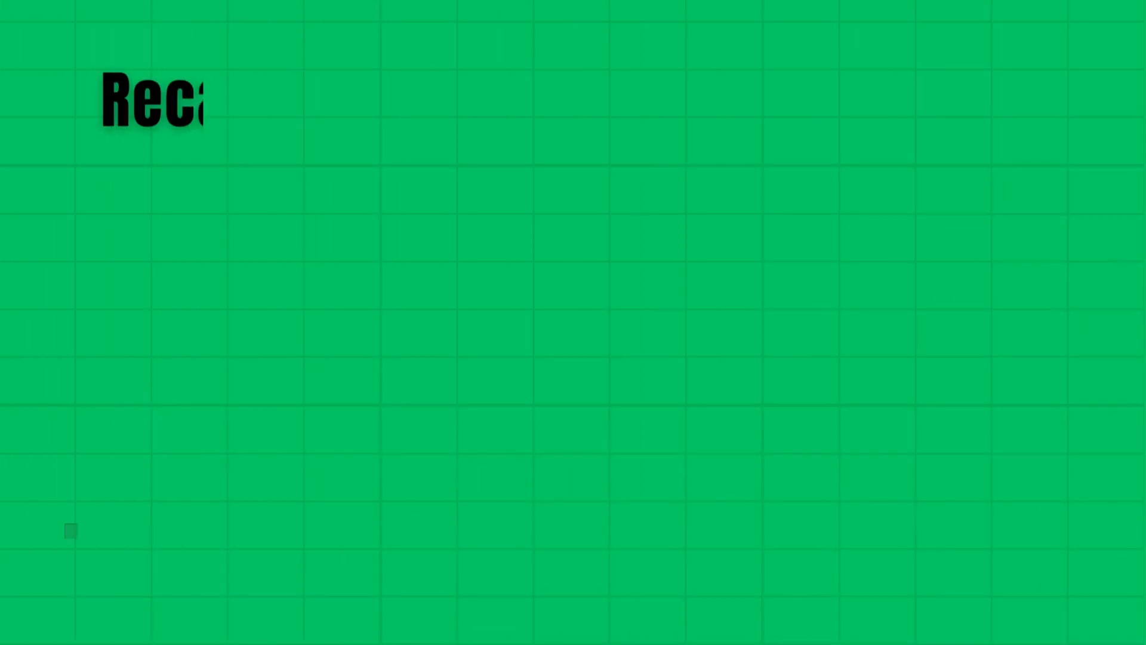